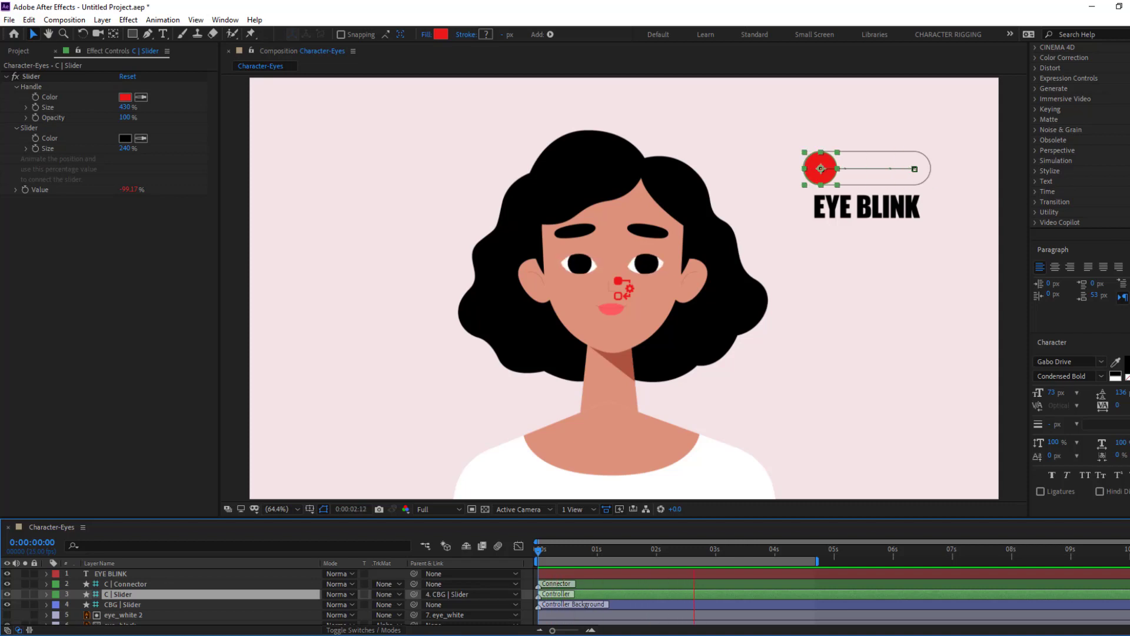
# Preview the finished rig by sliding the blink controller and playing back the blink animation
pyautogui.scroll(2, 856, 214)
pyautogui.moveTo(792, 162); pyautogui.dragTo(901, 163)
pyautogui.hotkey('shift', '/')
pyautogui.press('space')
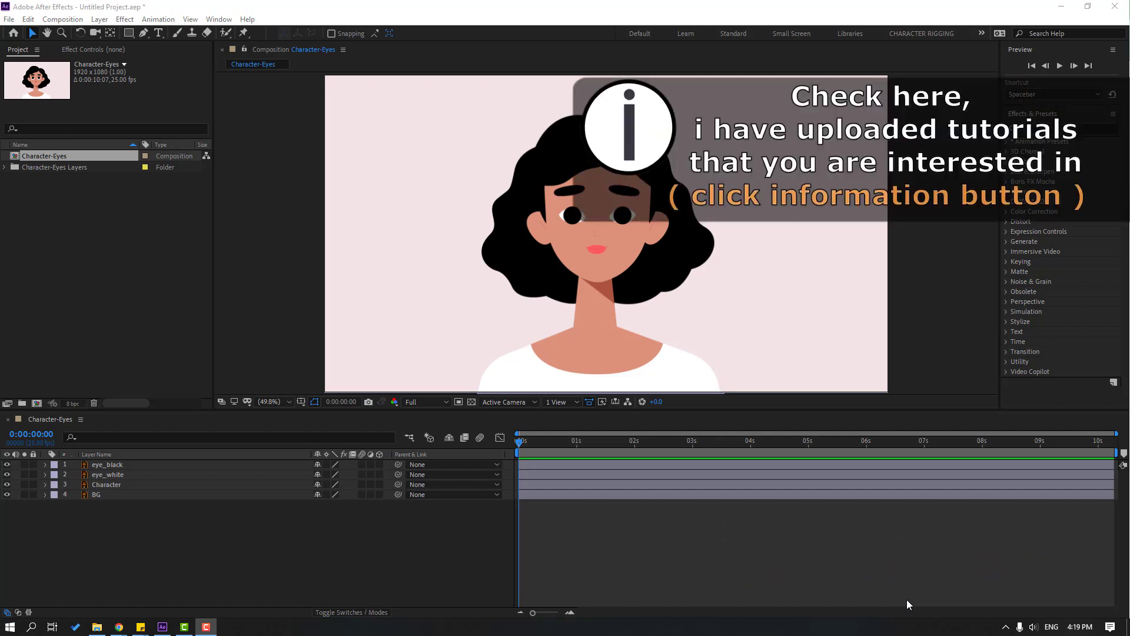
# Lock the BG and Character layers, then select eye_white
pyautogui.click(90, 495)
pyautogui.click(33, 495)
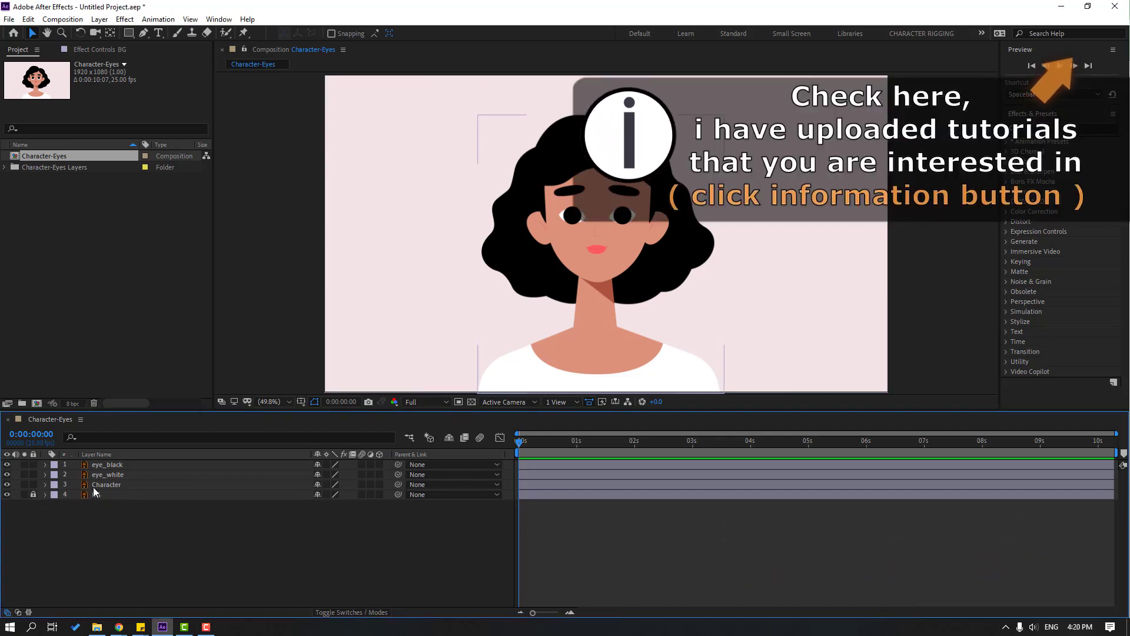
pyautogui.click(93, 485)
pyautogui.click(33, 484)
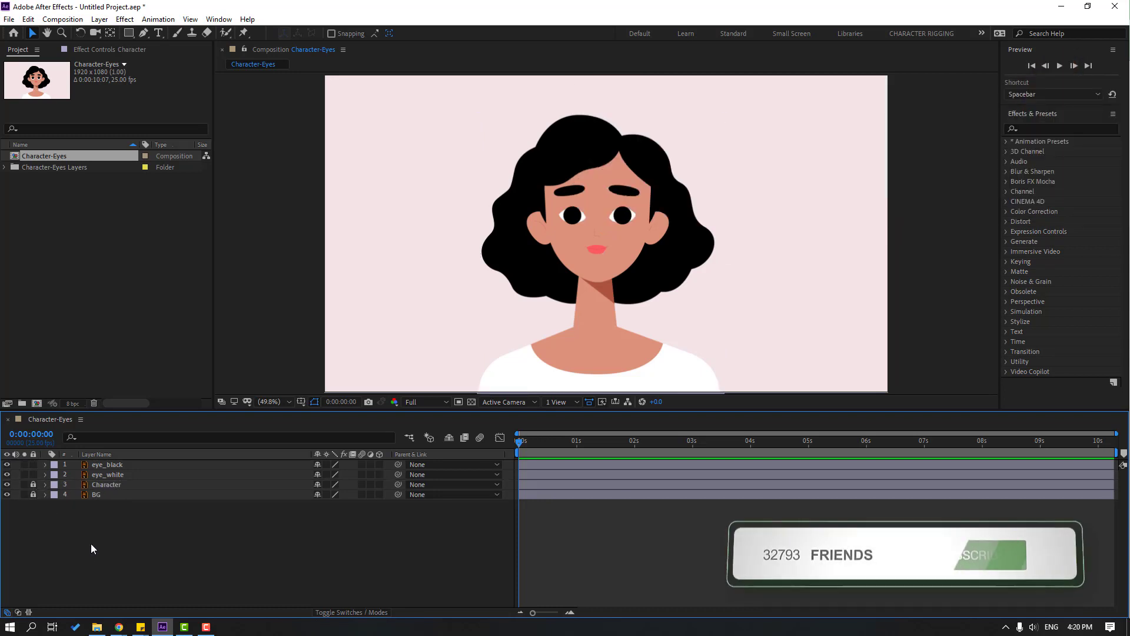
pyautogui.click(111, 475)
pyautogui.scroll(1, 287, 358)
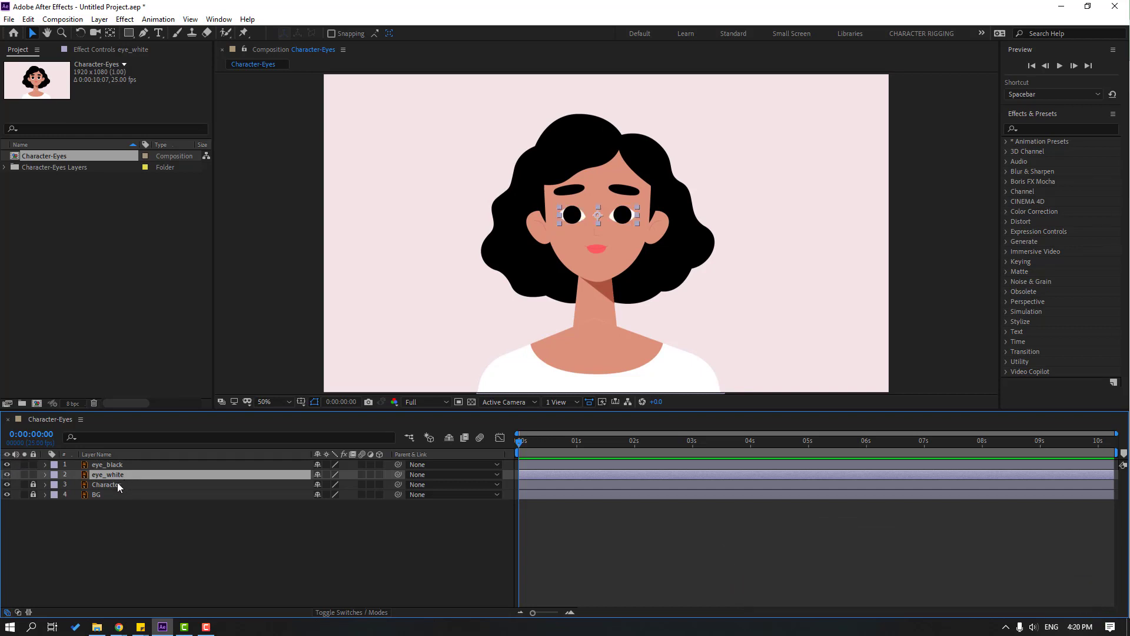
# Duplicate eye_white and set eye_black, placed below eye_white 2, to use it as Alpha Matte
pyautogui.hotkey('ctrl', 'd')
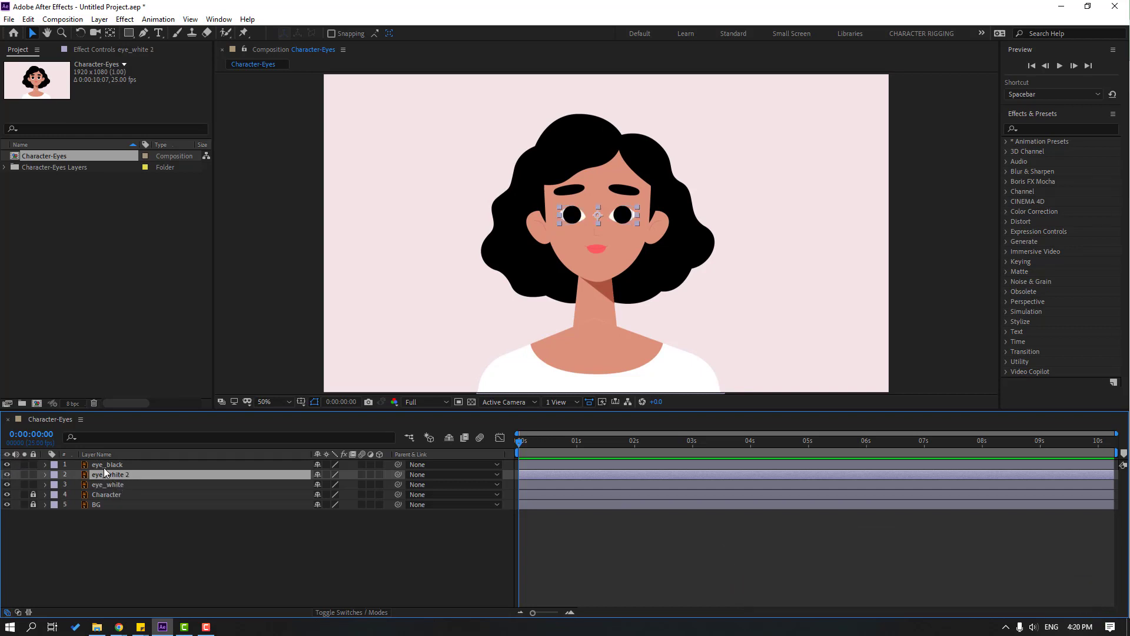
pyautogui.click(103, 467)
pyautogui.moveTo(103, 465); pyautogui.dragTo(128, 480)
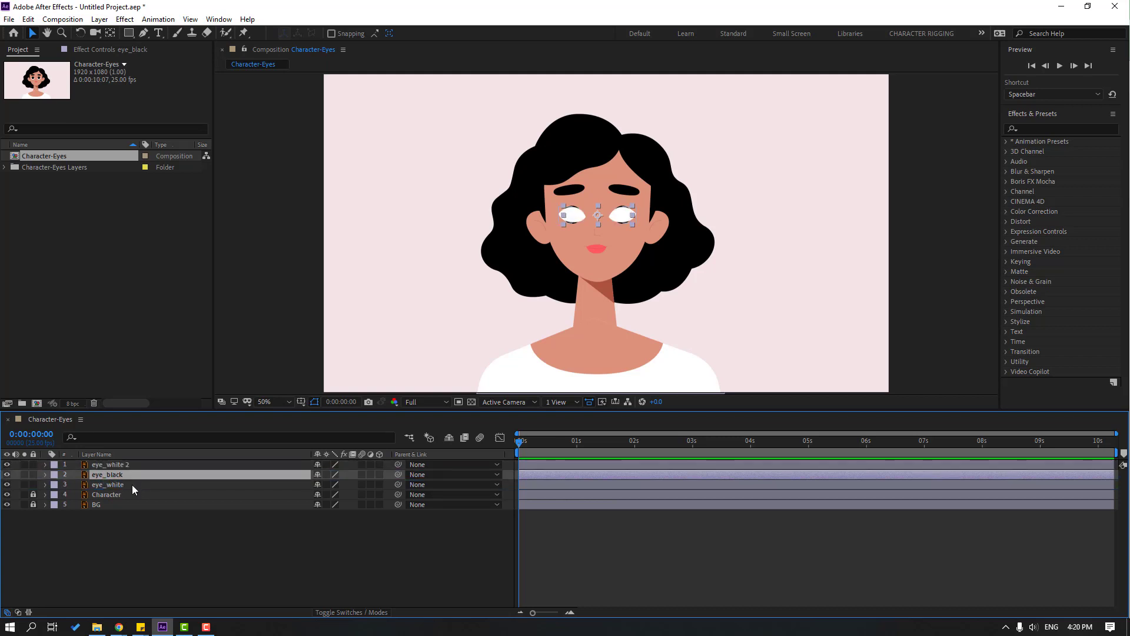
pyautogui.click(372, 613)
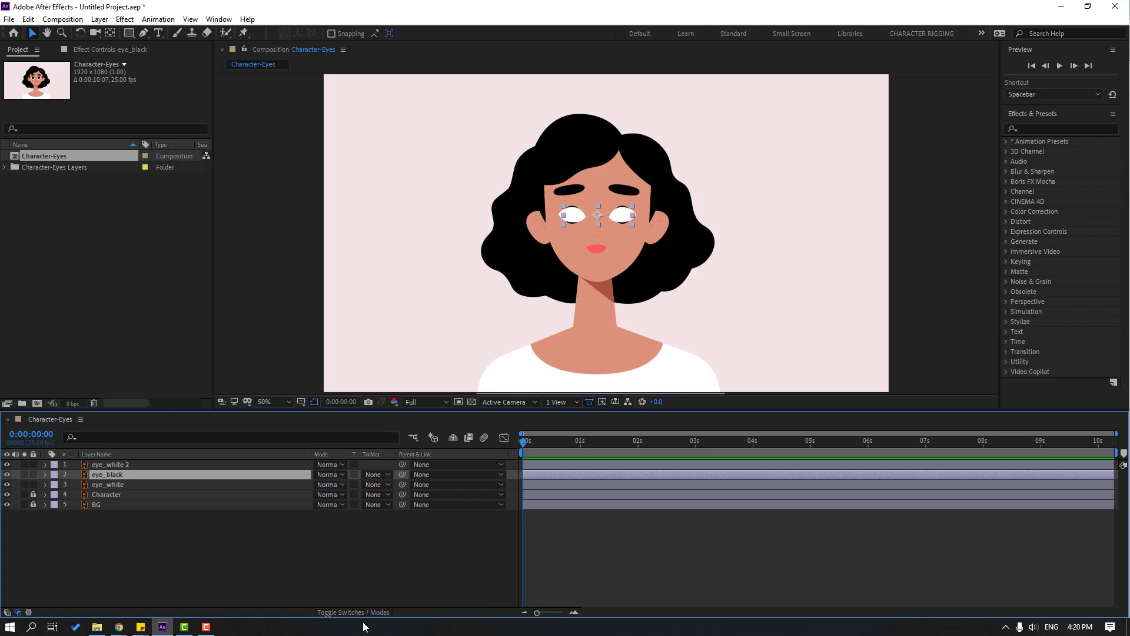
pyautogui.click(372, 475)
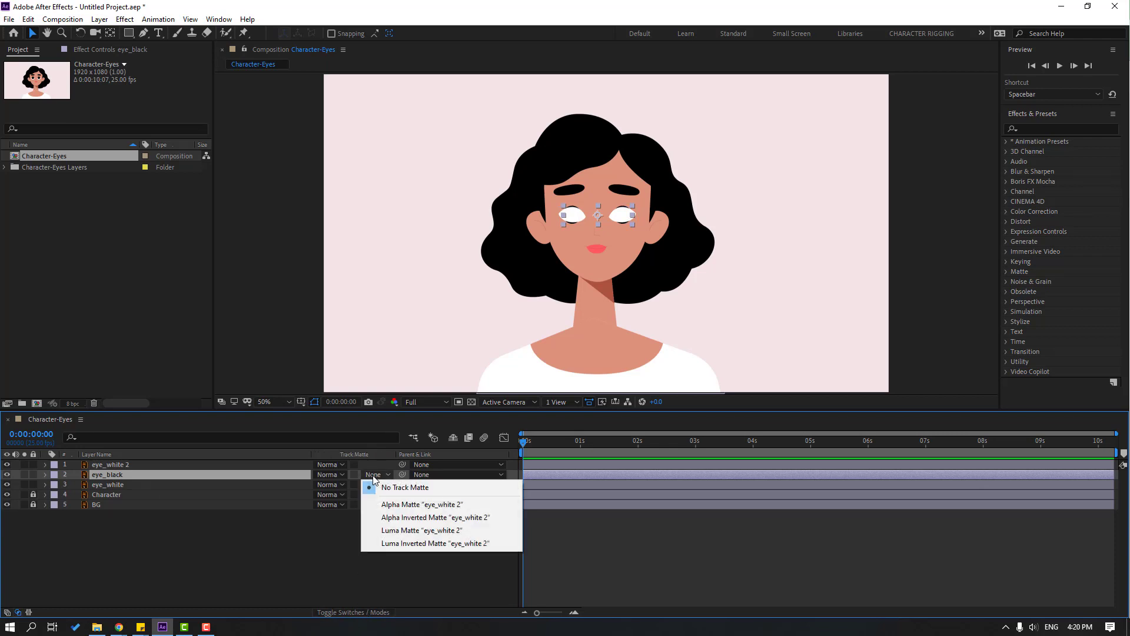
pyautogui.click(473, 505)
# Zoom in on the eyes and parent eye_white 2 to eye_white
pyautogui.press('.')
pyautogui.press('.')
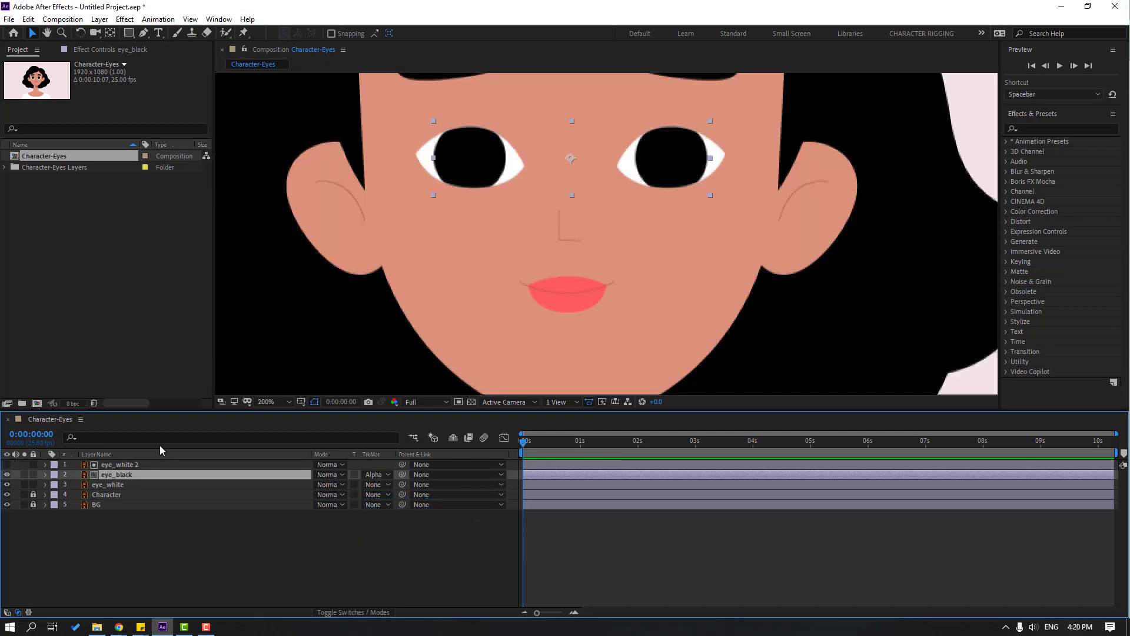
pyautogui.click(124, 466)
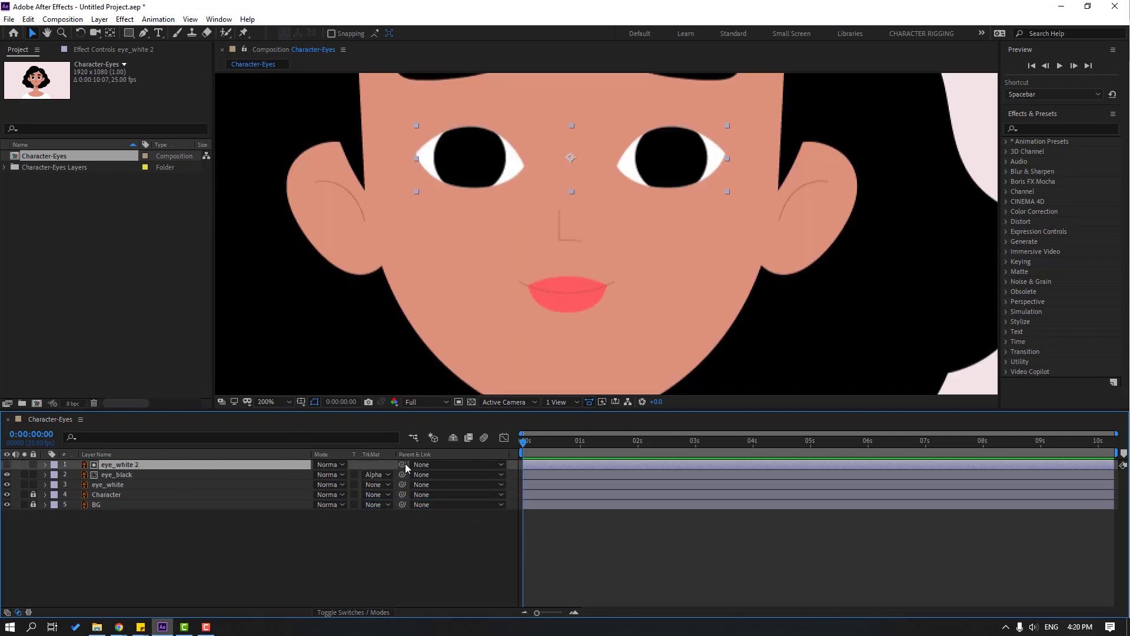
pyautogui.moveTo(404, 464); pyautogui.dragTo(98, 485)
pyautogui.click(110, 487)
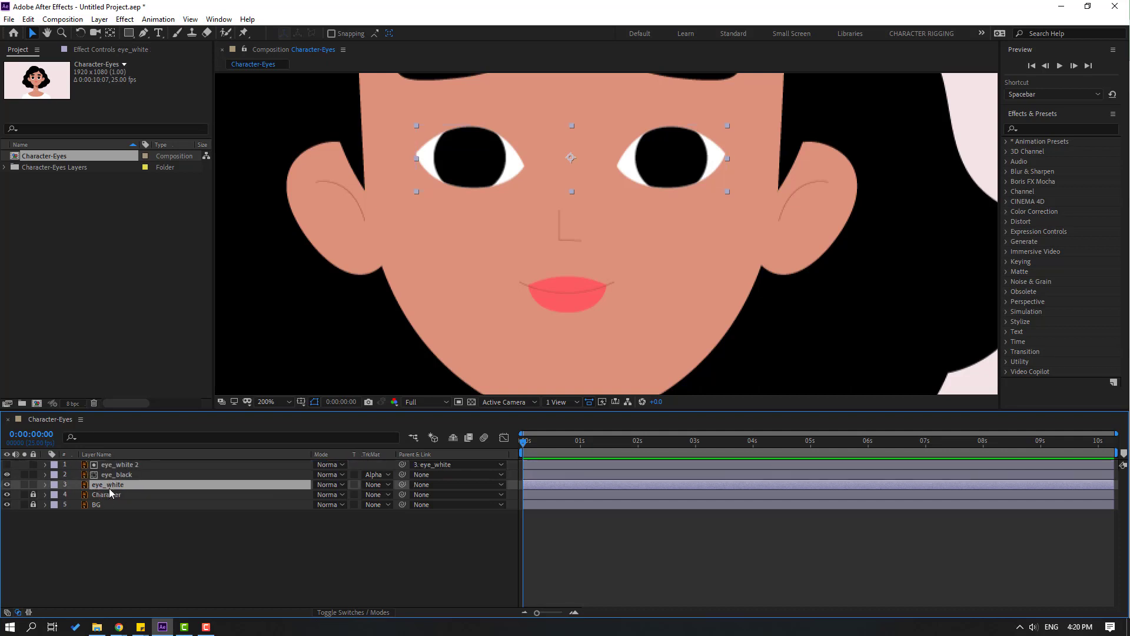
# Unlink eye_white's Scale width and height and test squashing the eyes, then undo
pyautogui.press('s')
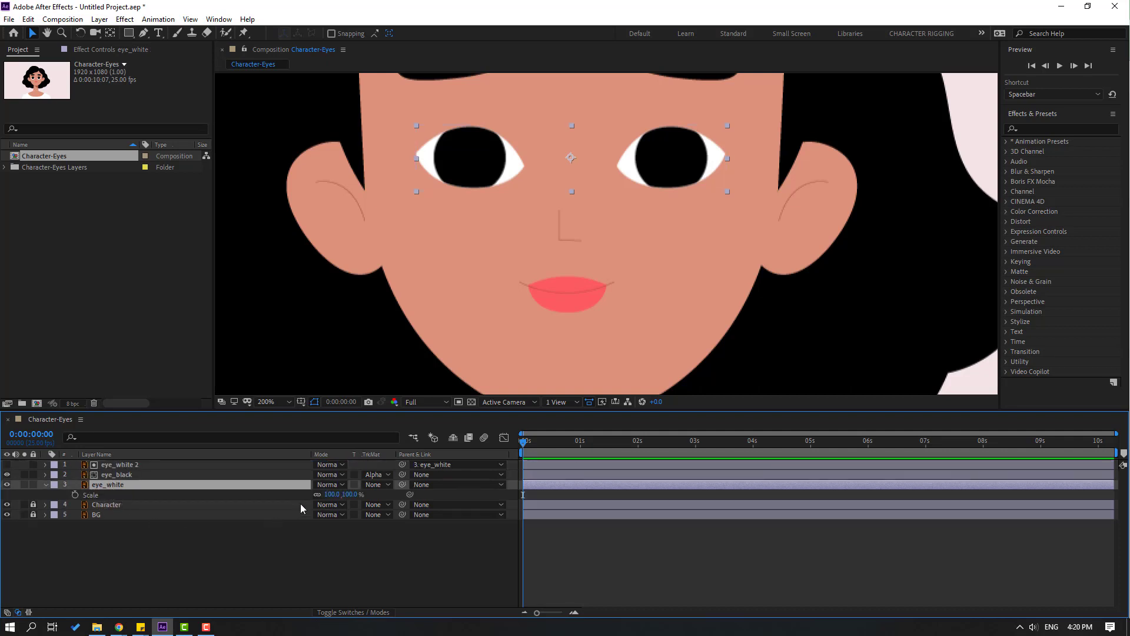
pyautogui.click(317, 494)
pyautogui.scroll(-1, 581, 280)
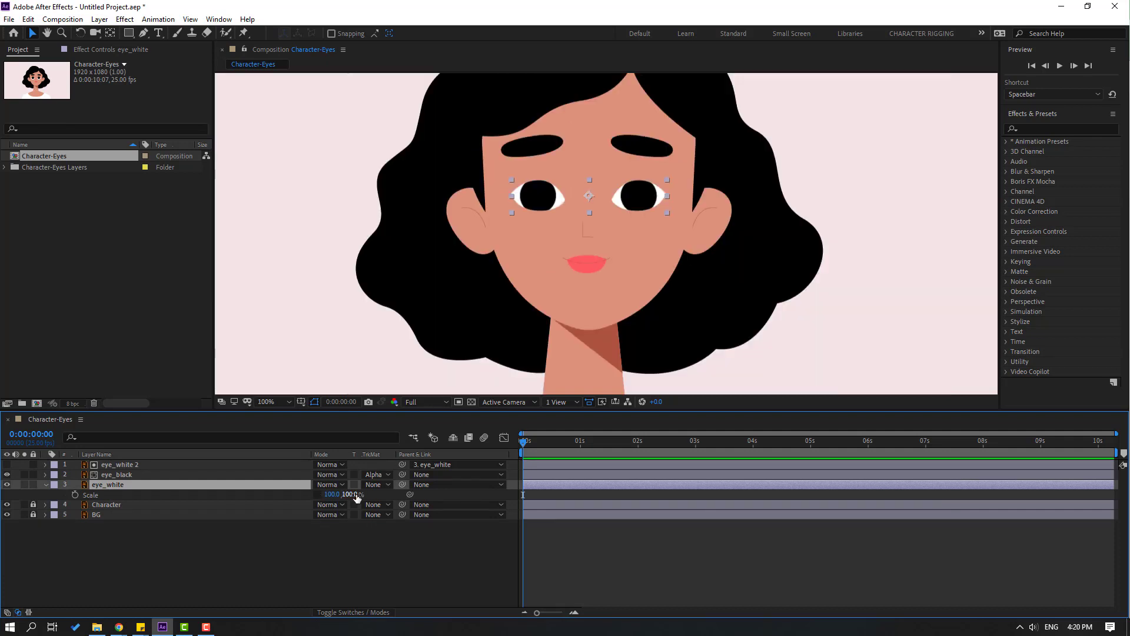
pyautogui.moveTo(351, 495); pyautogui.dragTo(325, 505)
pyautogui.hotkey('ctrl', 'z')
# Keyframe eye_white's Scale at 100% on frame 0 and 5% vertical at frame 5
pyautogui.click(75, 495)
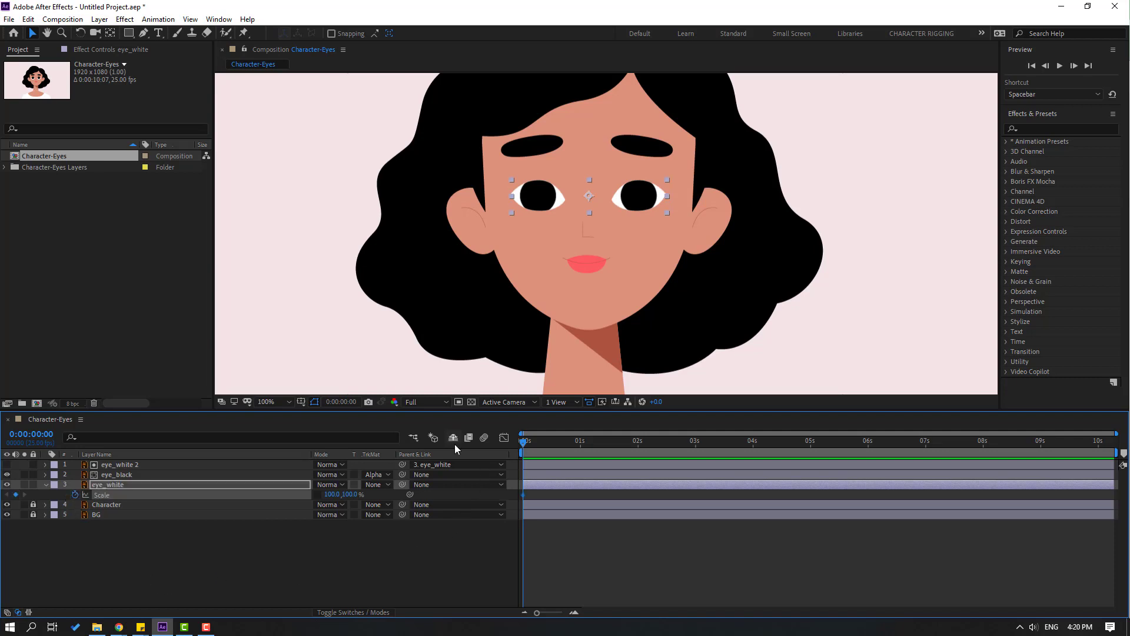
pyautogui.click(339, 402)
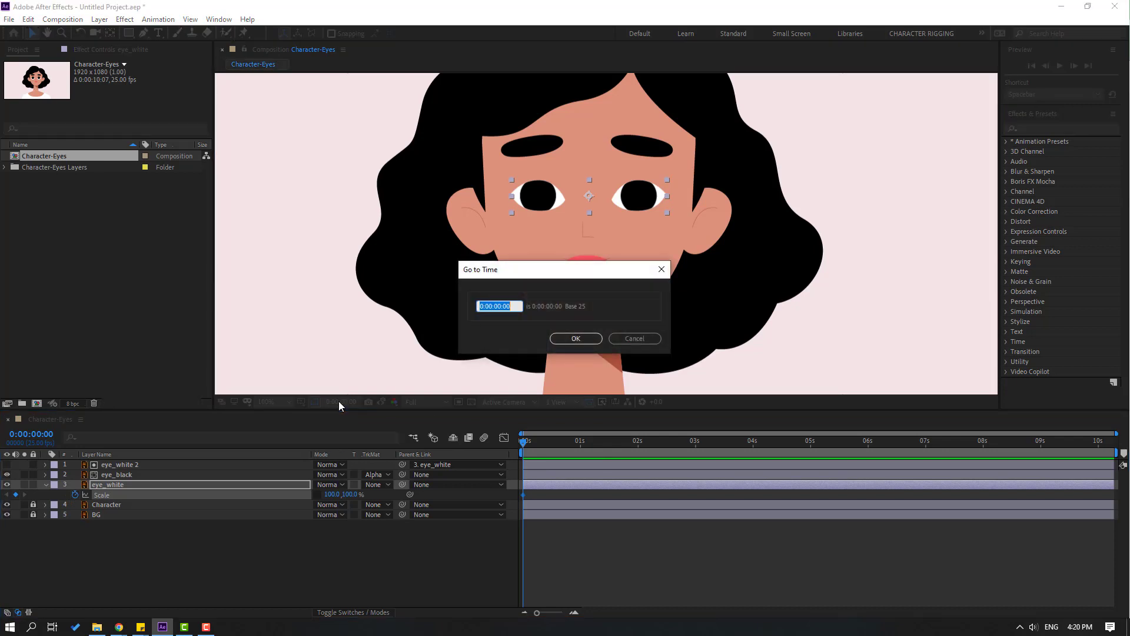
pyautogui.write('+5')
pyautogui.click(569, 337)
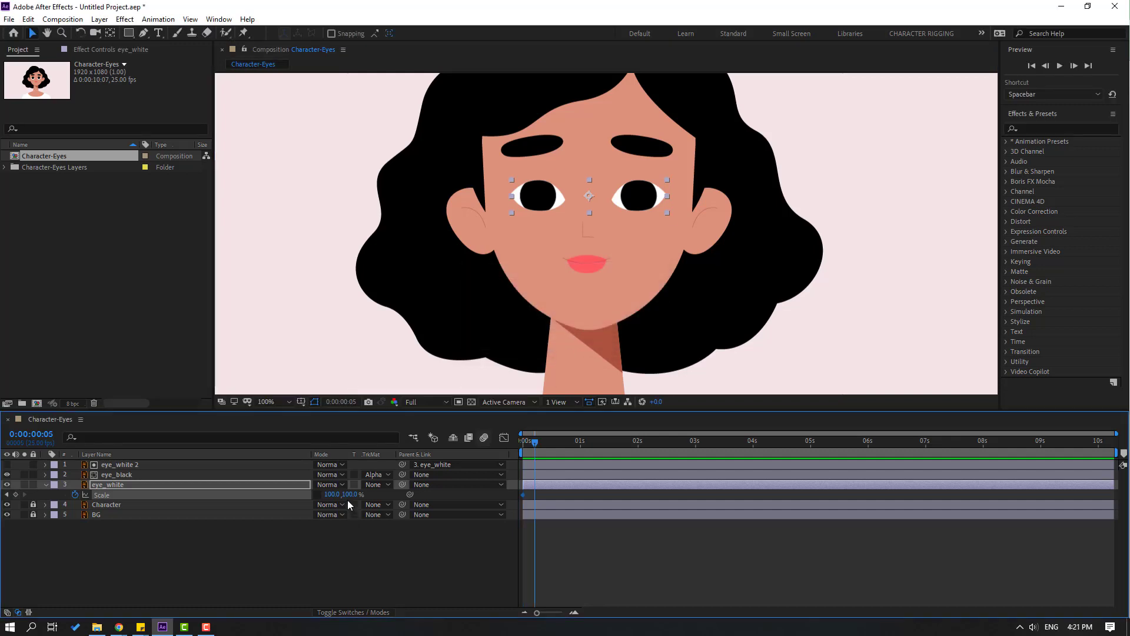
pyautogui.write('5')
pyautogui.press('Return')
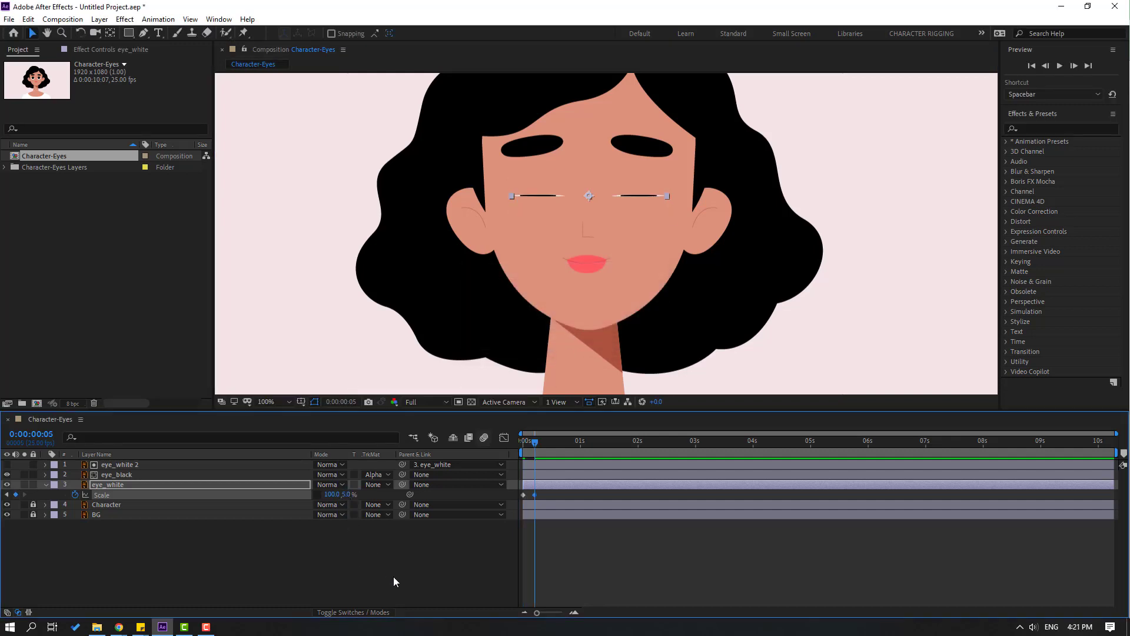
pyautogui.click(393, 577)
pyautogui.moveTo(535, 442); pyautogui.dragTo(509, 454)
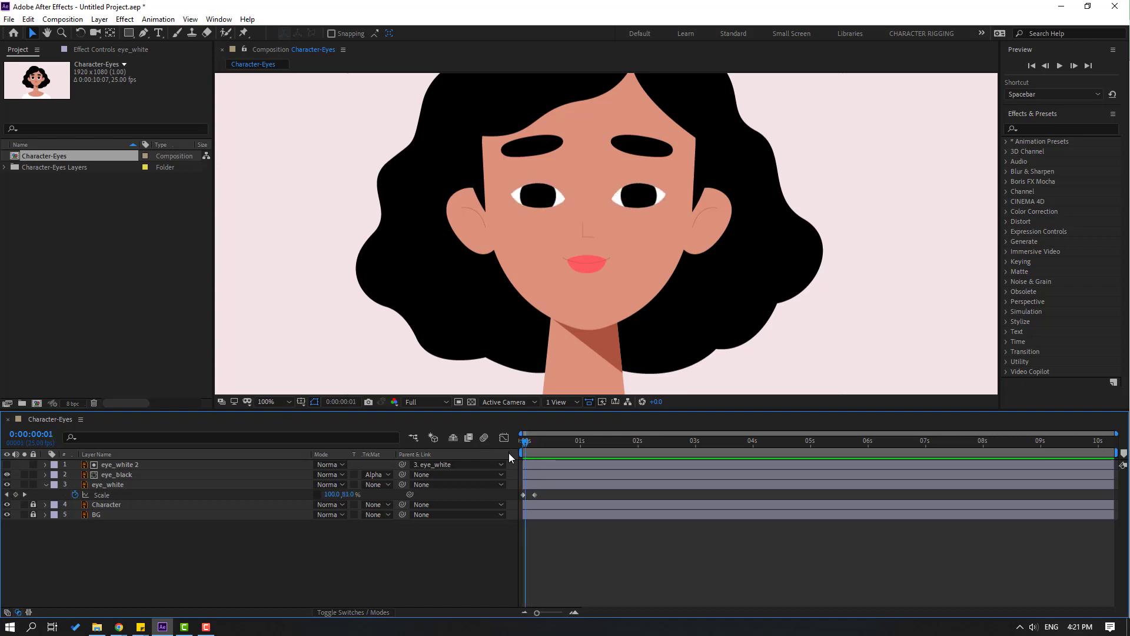
pyautogui.click(219, 20)
# Launch Duik Bassel.2 and go to its Rigging Connector page
pyautogui.click(250, 572)
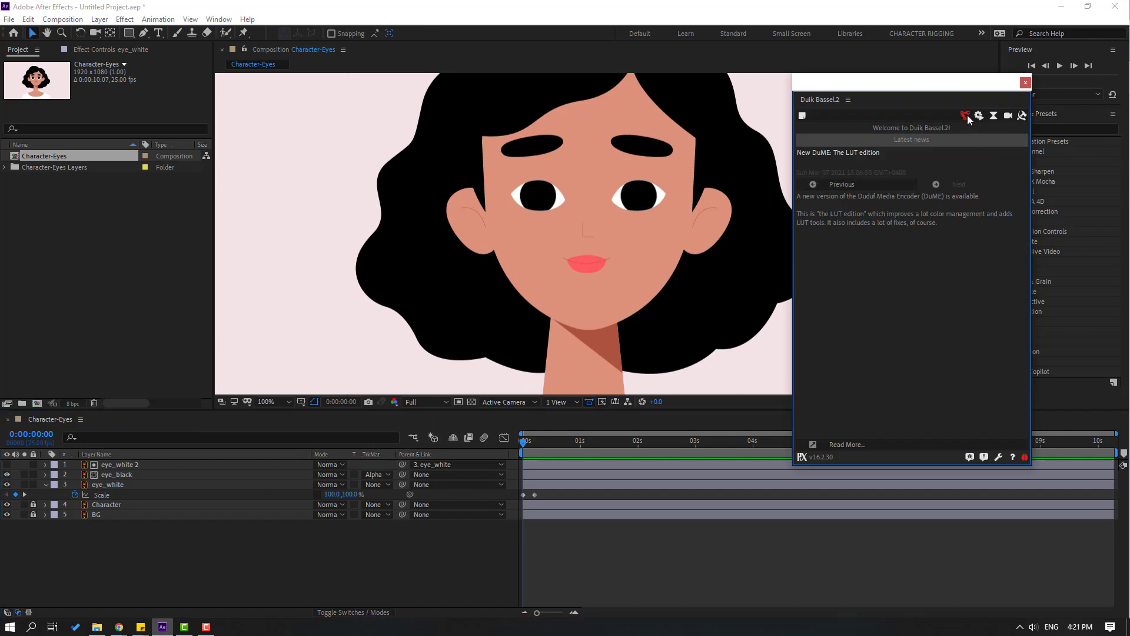
pyautogui.click(966, 116)
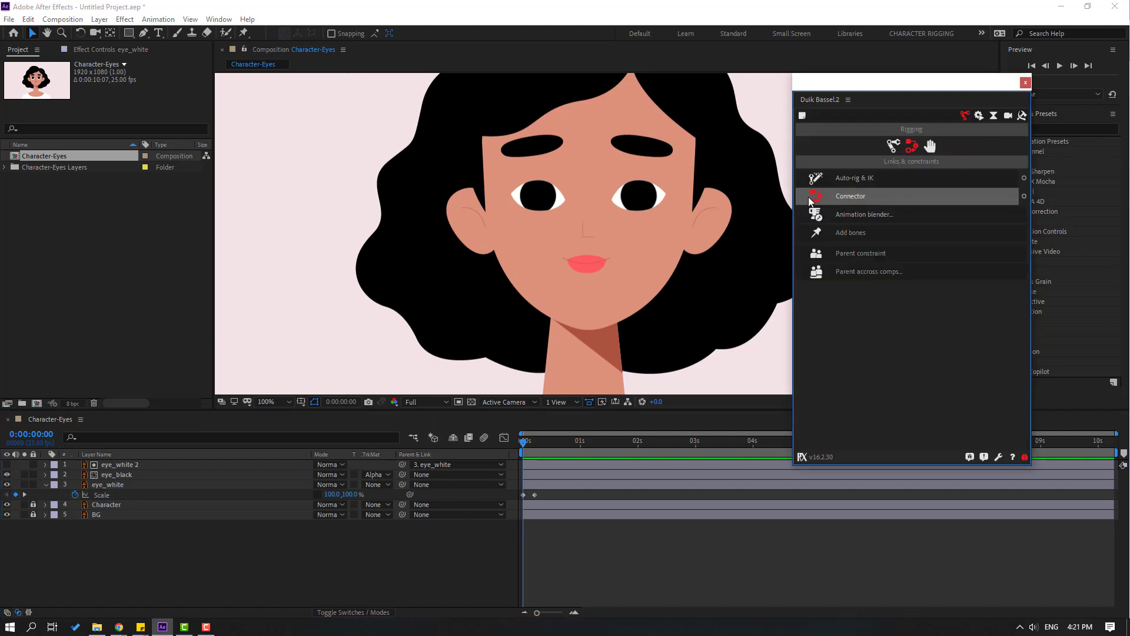
pyautogui.click(1025, 196)
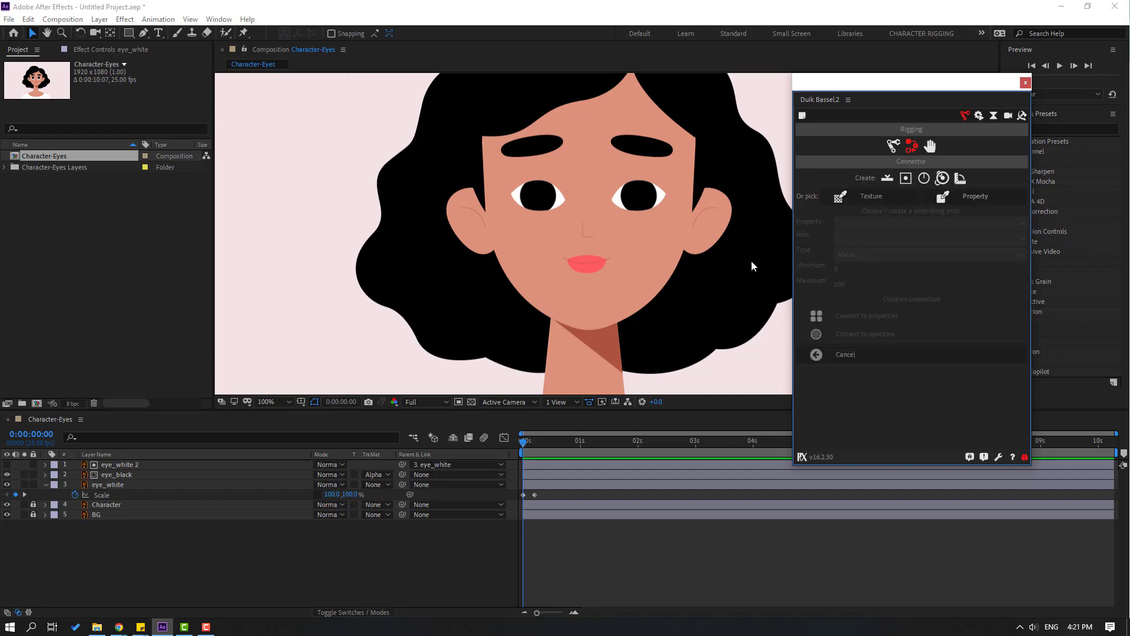
# Create a Duik slider controller with a 240% bar and 430% red handle
pyautogui.click(888, 178)
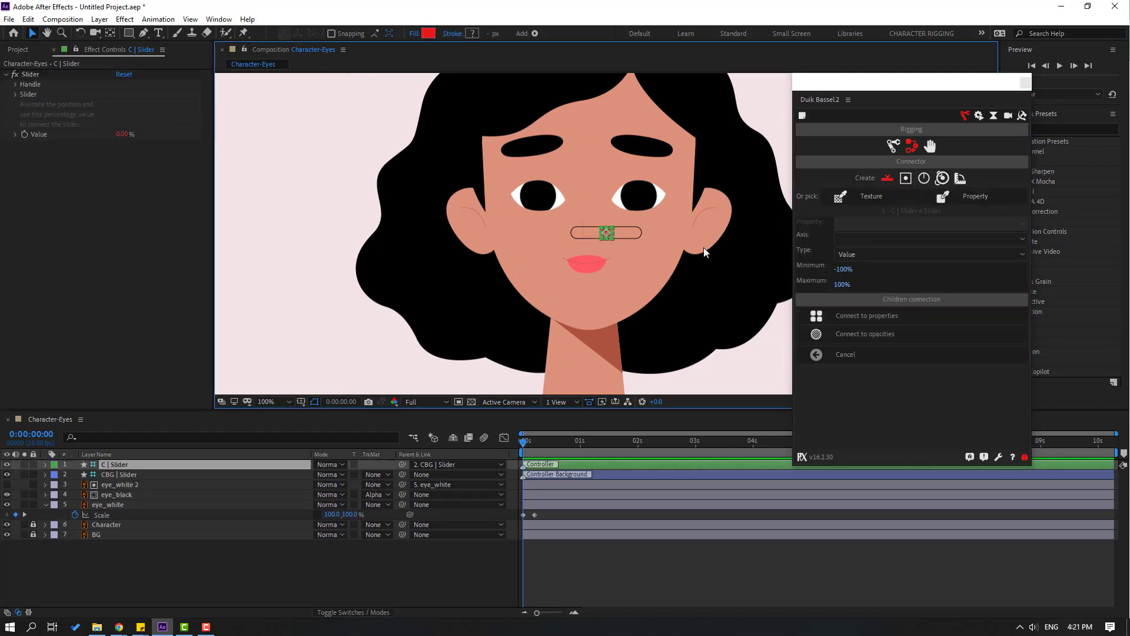
pyautogui.scroll(-2, 670, 262)
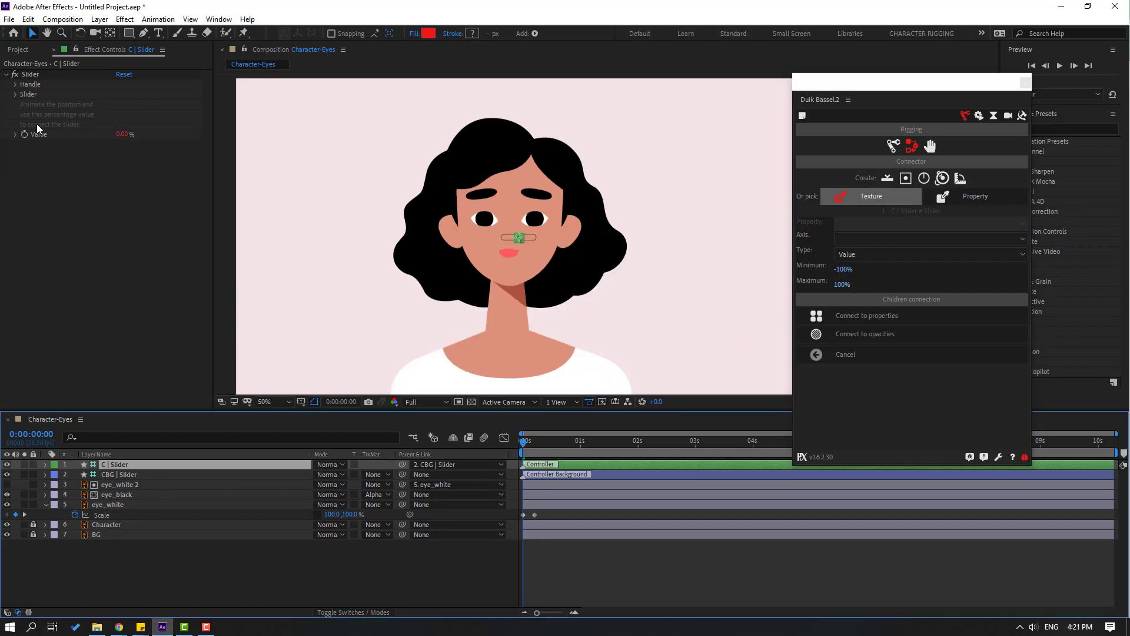
pyautogui.click(15, 94)
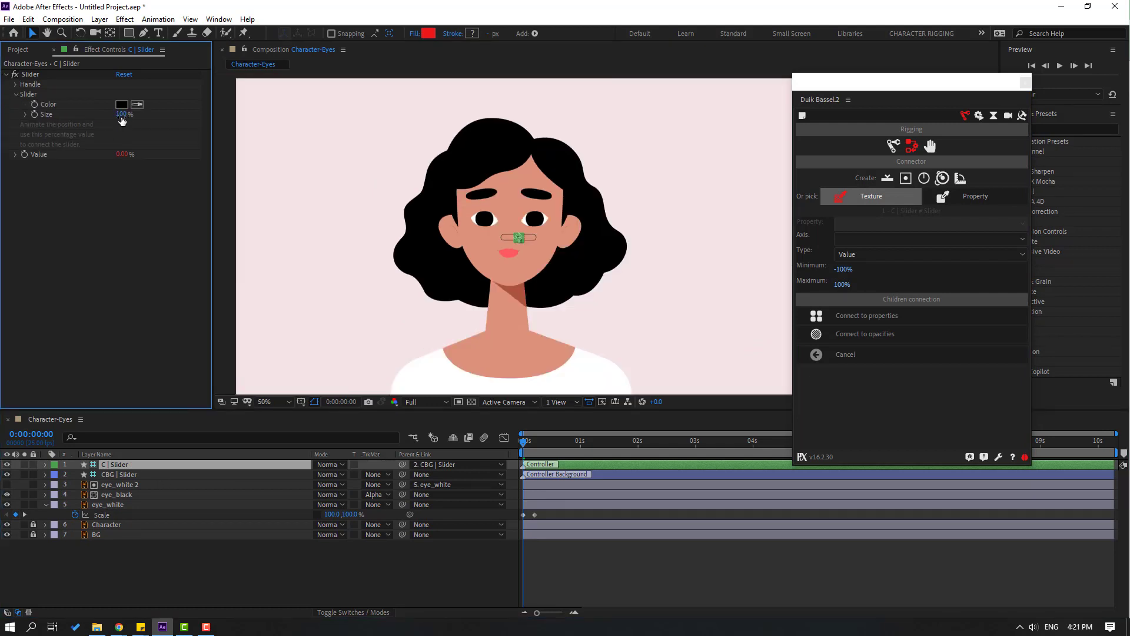
pyautogui.moveTo(121, 118); pyautogui.dragTo(136, 118)
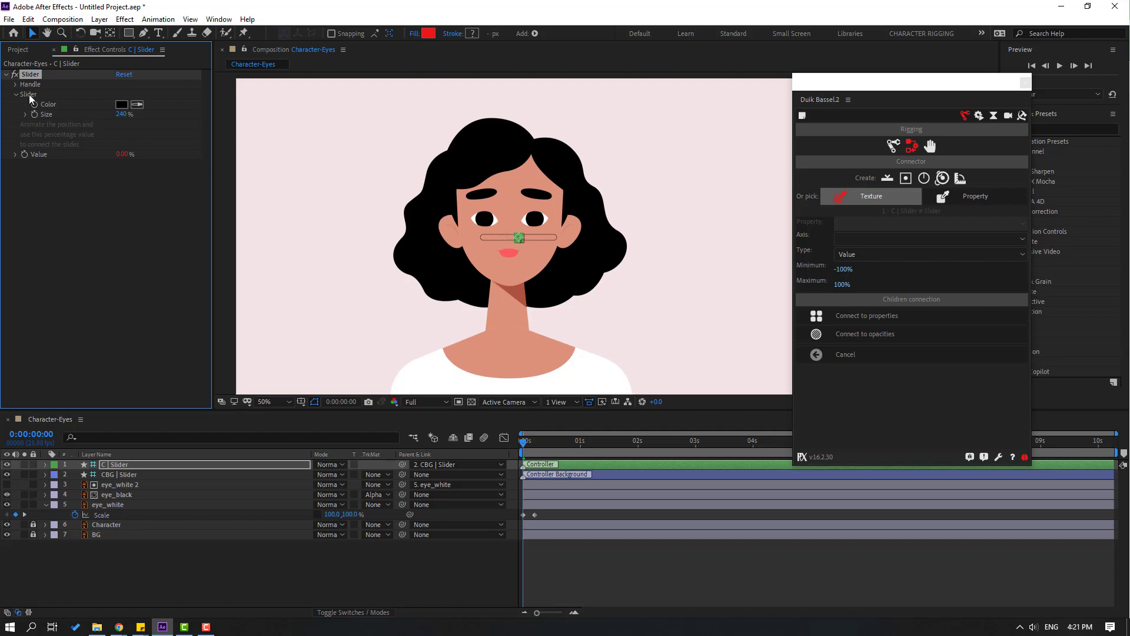
pyautogui.click(16, 84)
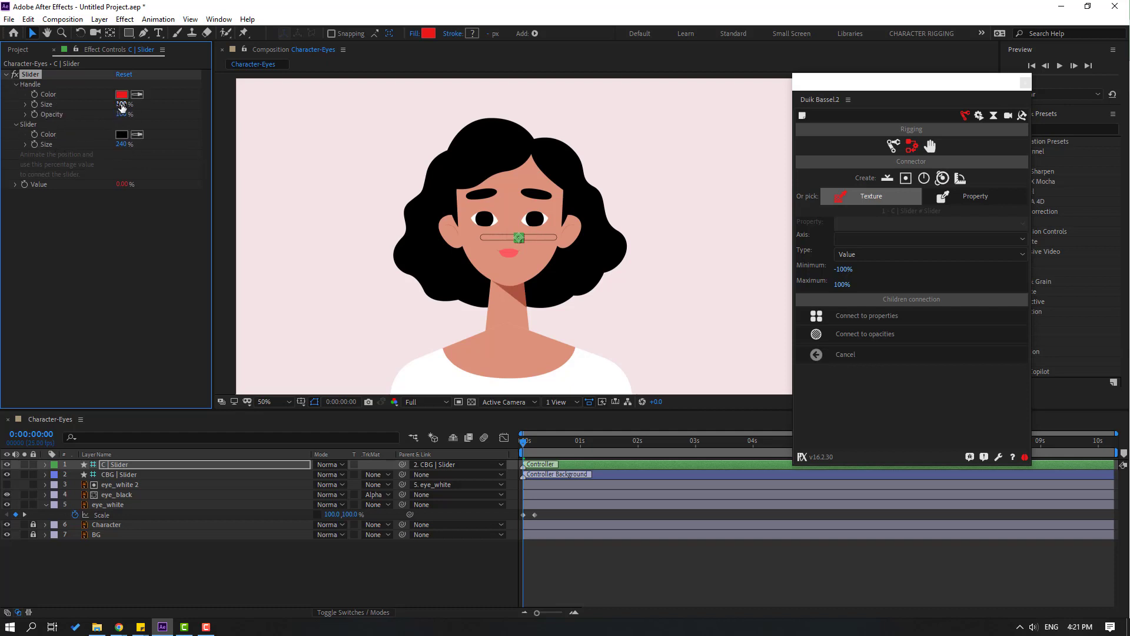
pyautogui.moveTo(121, 105); pyautogui.dragTo(143, 105)
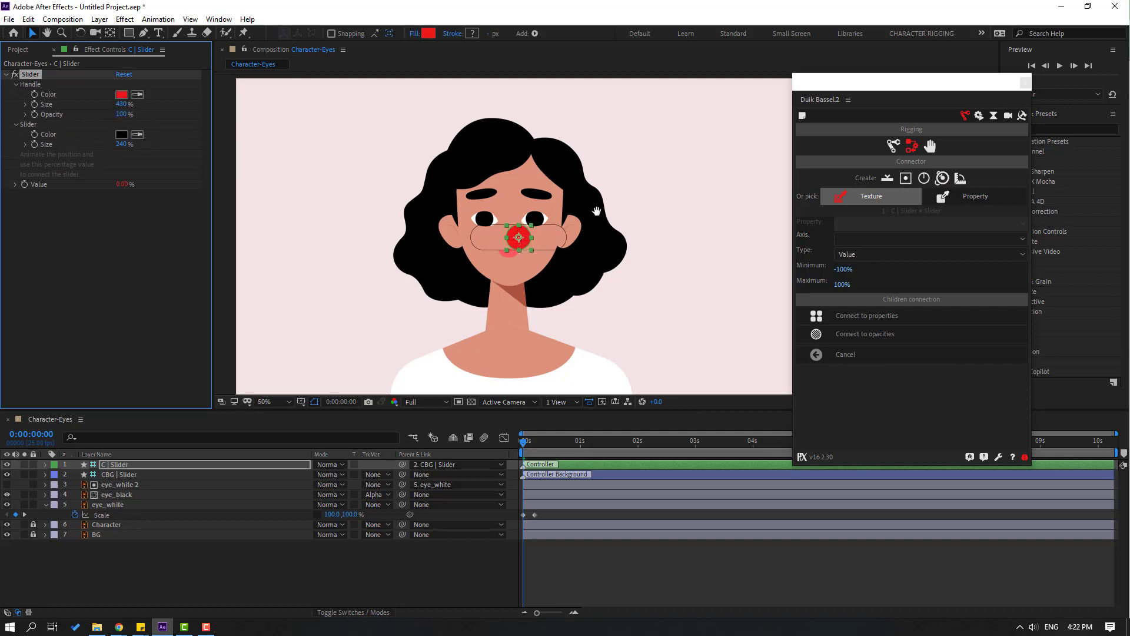
# Move the slider controller to the upper right and connect eye_white's Scale to it
pyautogui.moveTo(597, 211); pyautogui.dragTo(489, 219)
pyautogui.click(118, 476)
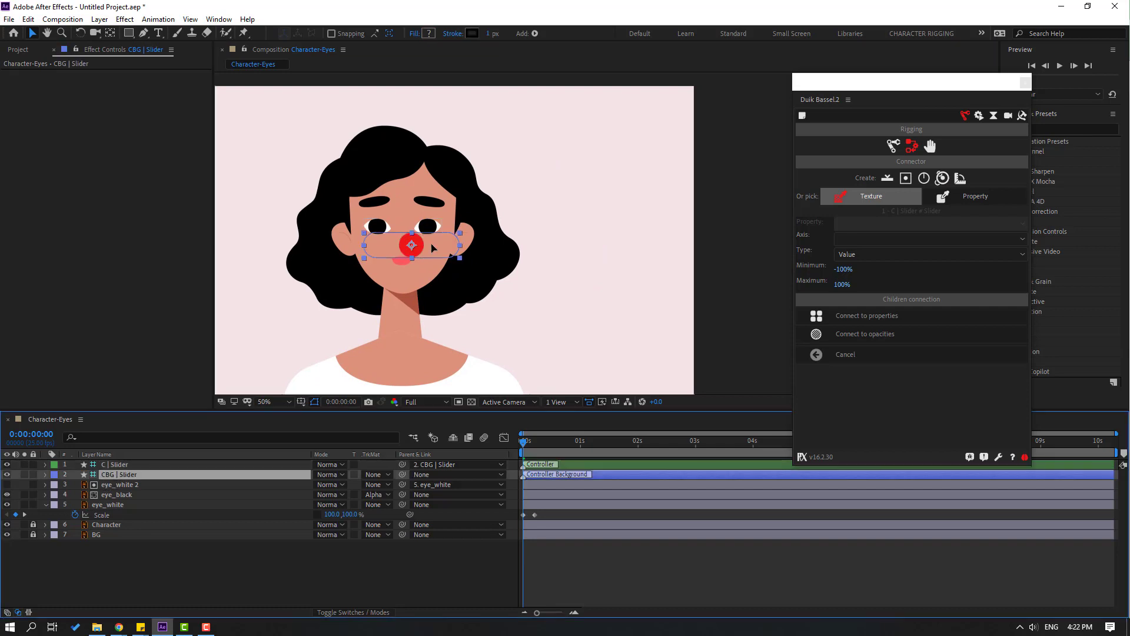
pyautogui.moveTo(432, 247); pyautogui.dragTo(616, 156)
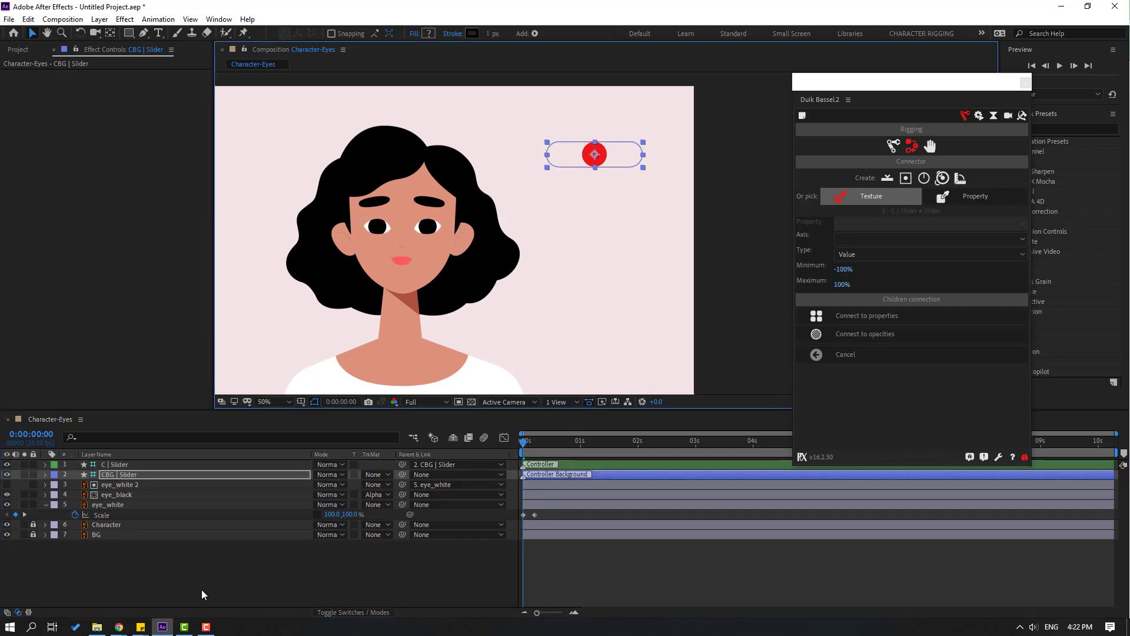
pyautogui.click(543, 514)
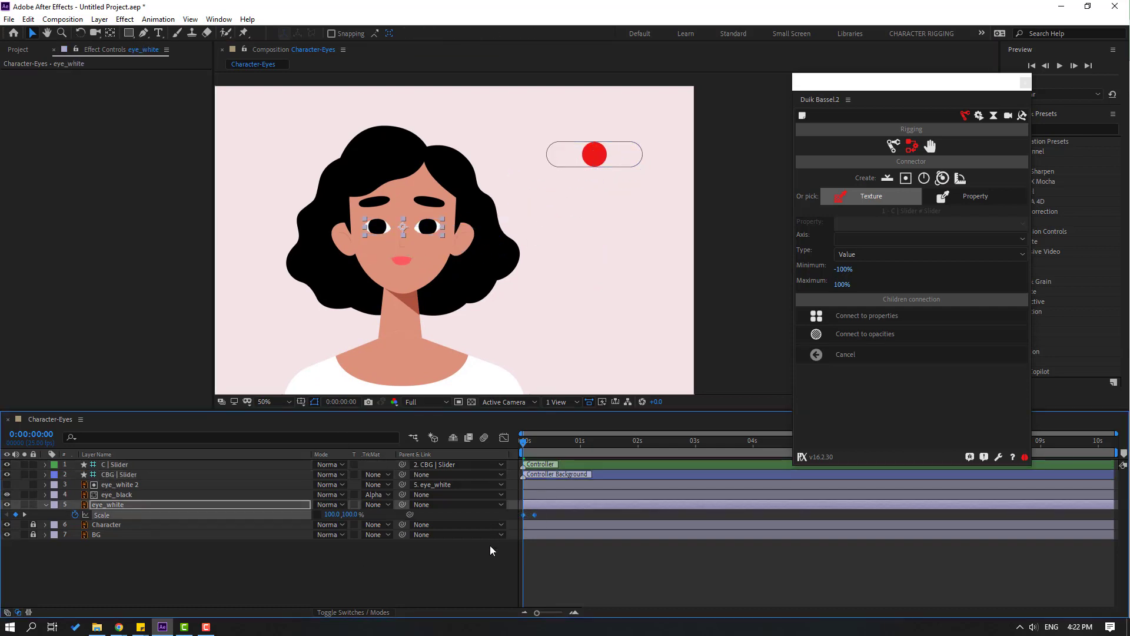
pyautogui.click(880, 318)
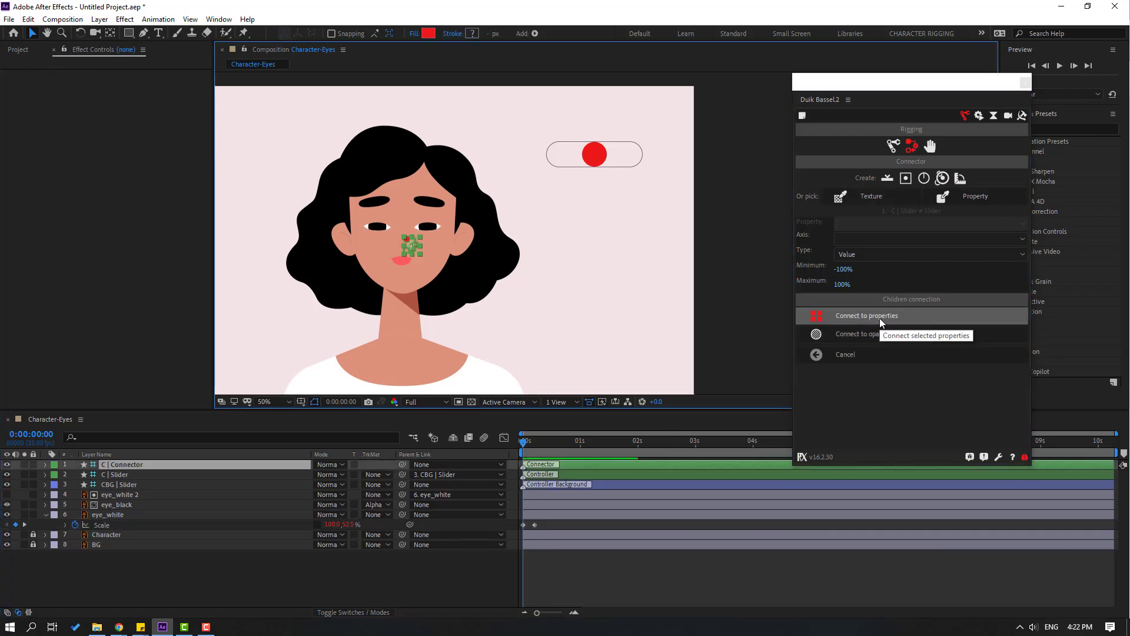
# Test the slider, then keyframe C | Slider Position at -118 on frame 0:08
pyautogui.click(599, 166)
pyautogui.moveTo(602, 162)
pyautogui.mouseDown()
pyautogui.moveTo(560, 162)
pyautogui.moveTo(683, 164)
pyautogui.moveTo(543, 161)
pyautogui.moveTo(638, 166)
pyautogui.moveTo(565, 167)
pyautogui.moveTo(596, 165)
pyautogui.mouseUp()
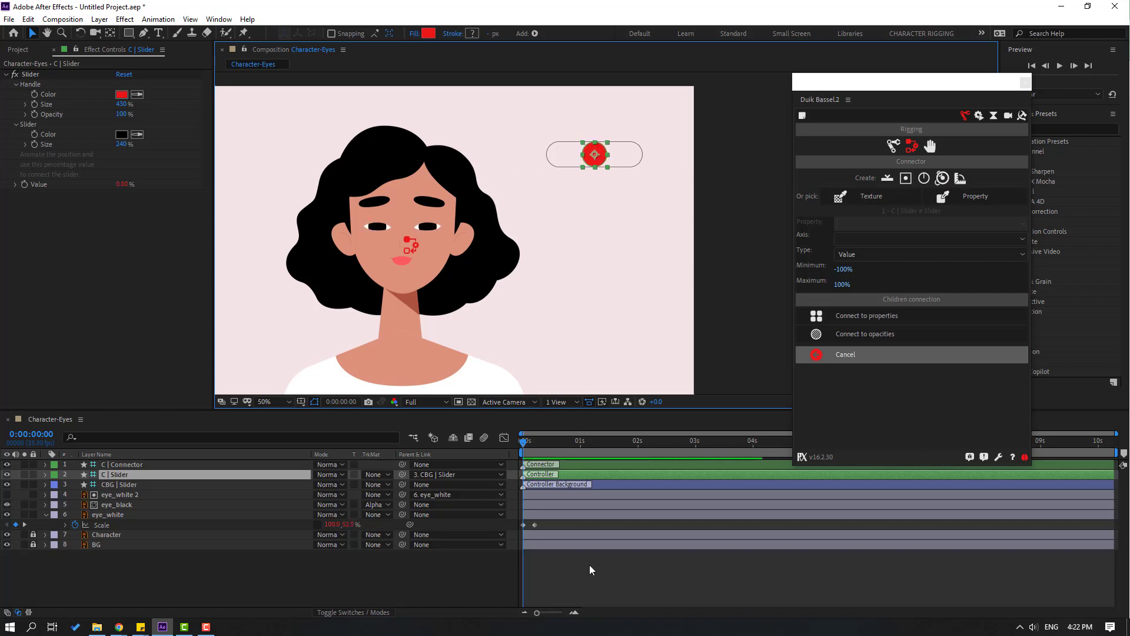
pyautogui.click(158, 477)
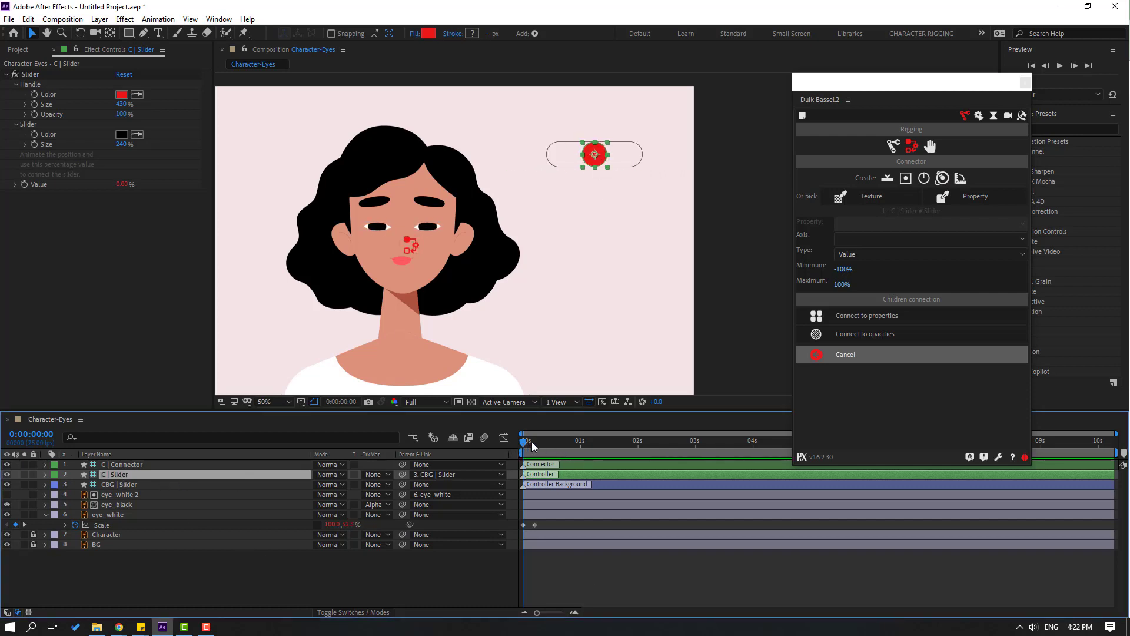
pyautogui.moveTo(533, 446); pyautogui.dragTo(541, 447)
pyautogui.press('p')
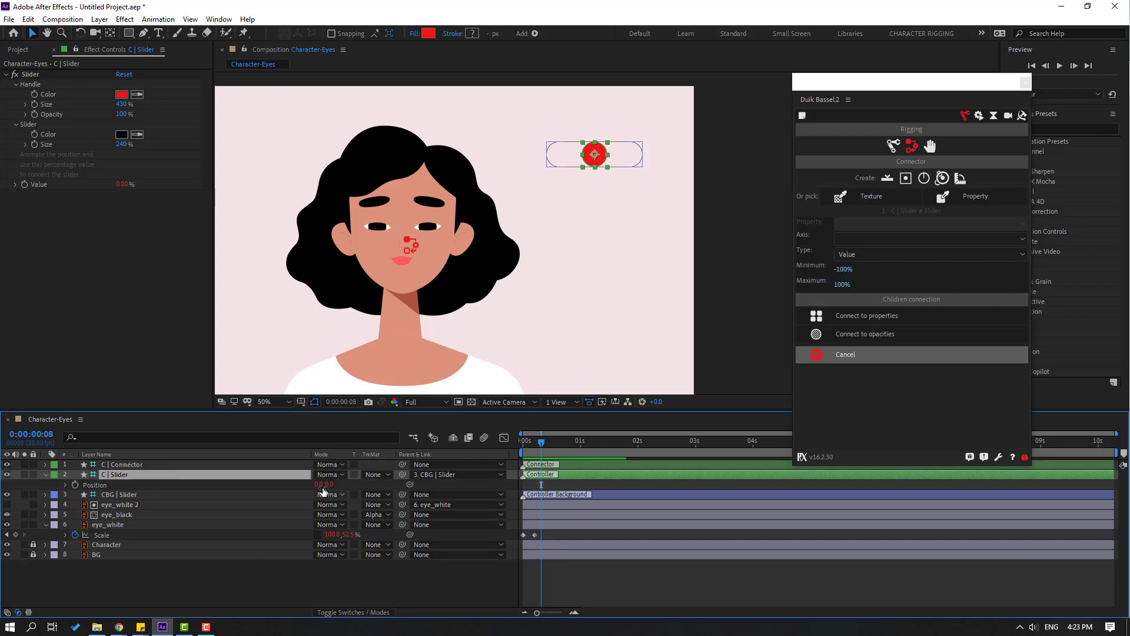
pyautogui.moveTo(323, 486); pyautogui.dragTo(253, 487)
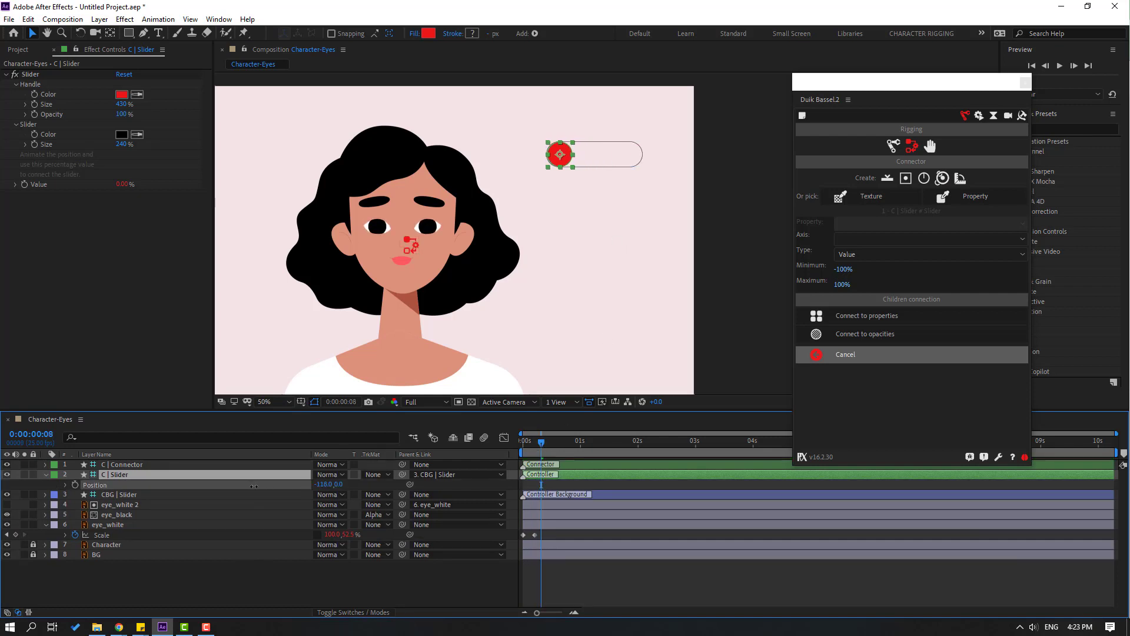
pyautogui.click(75, 485)
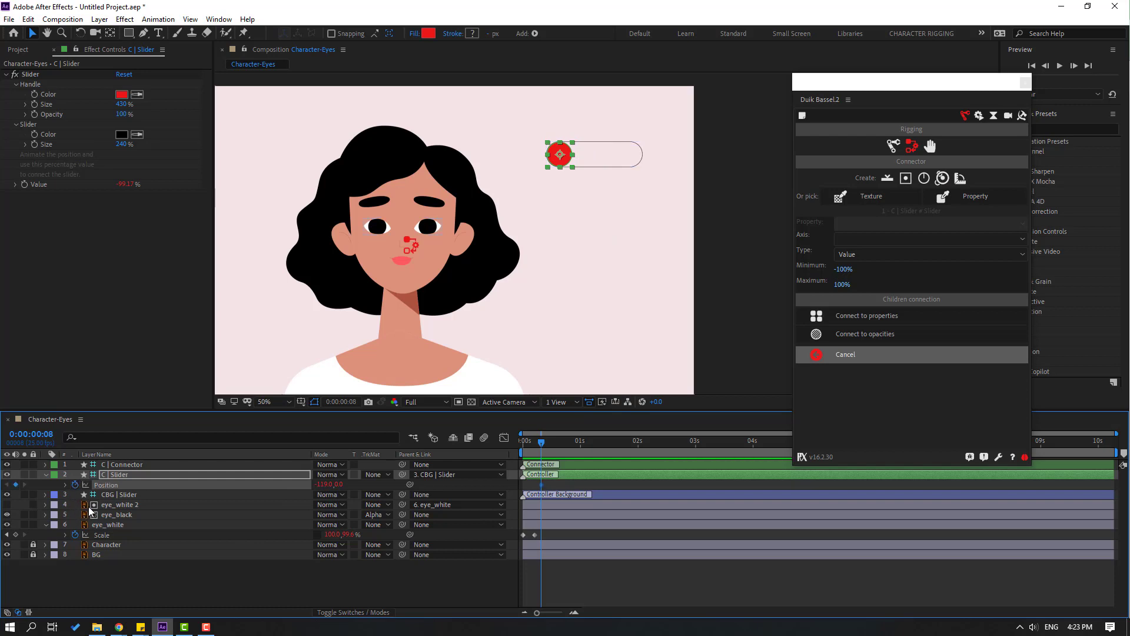
# Add slider keys at 119 (0:11) and -118 (0:14), apply Easy Ease, and preview
pyautogui.press('pagedown')
pyautogui.press('pagedown')
pyautogui.press('pagedown')
pyautogui.moveTo(330, 485); pyautogui.dragTo(465, 488)
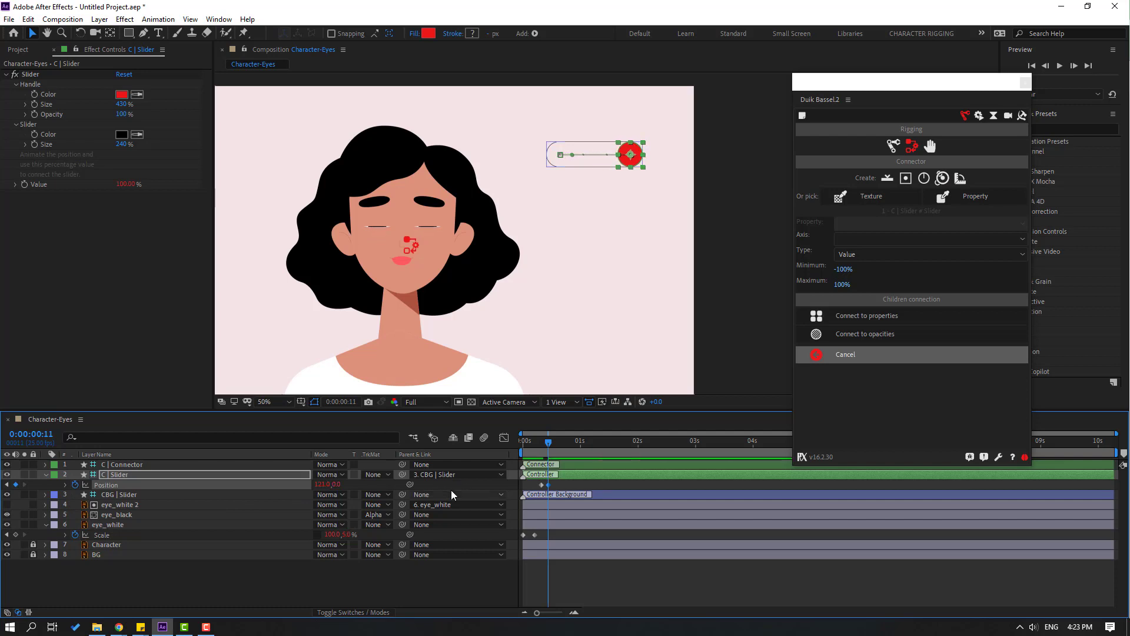
pyautogui.press('pagedown')
pyautogui.press('pagedown')
pyautogui.press('pagedown')
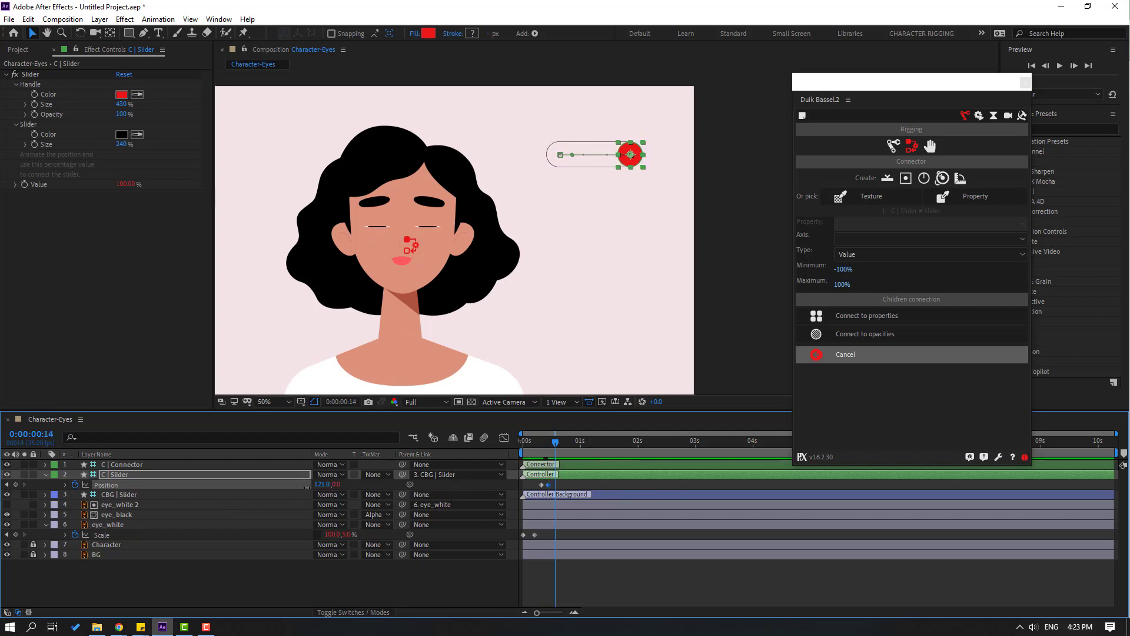
pyautogui.moveTo(307, 487); pyautogui.dragTo(193, 499)
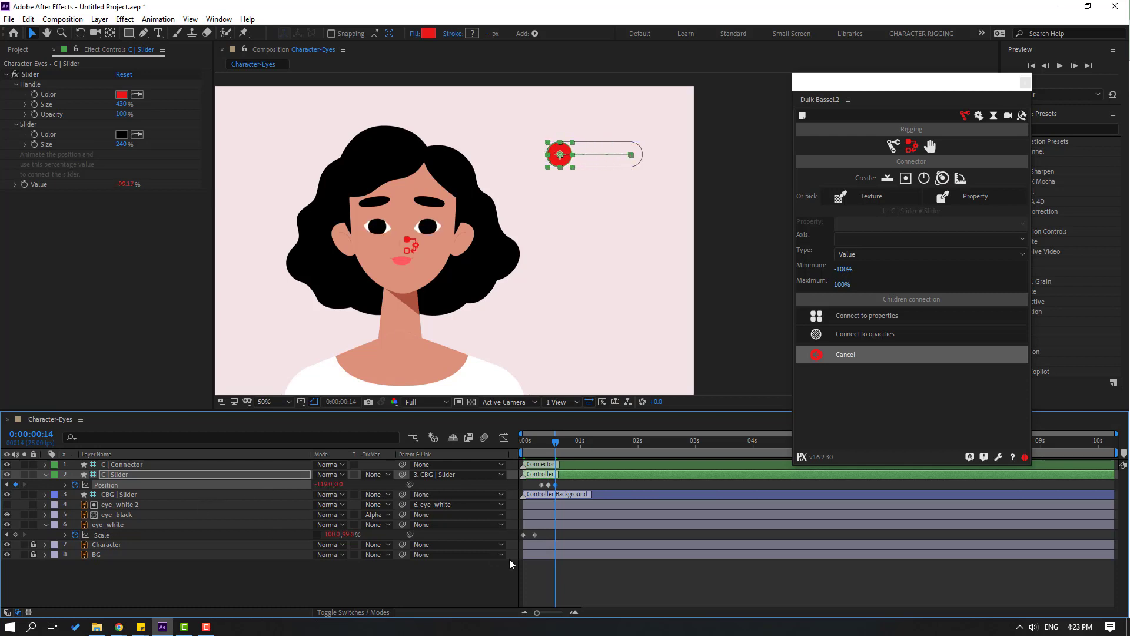
pyautogui.rightClick(540, 486)
pyautogui.moveTo(606, 475)
pyautogui.click(759, 444)
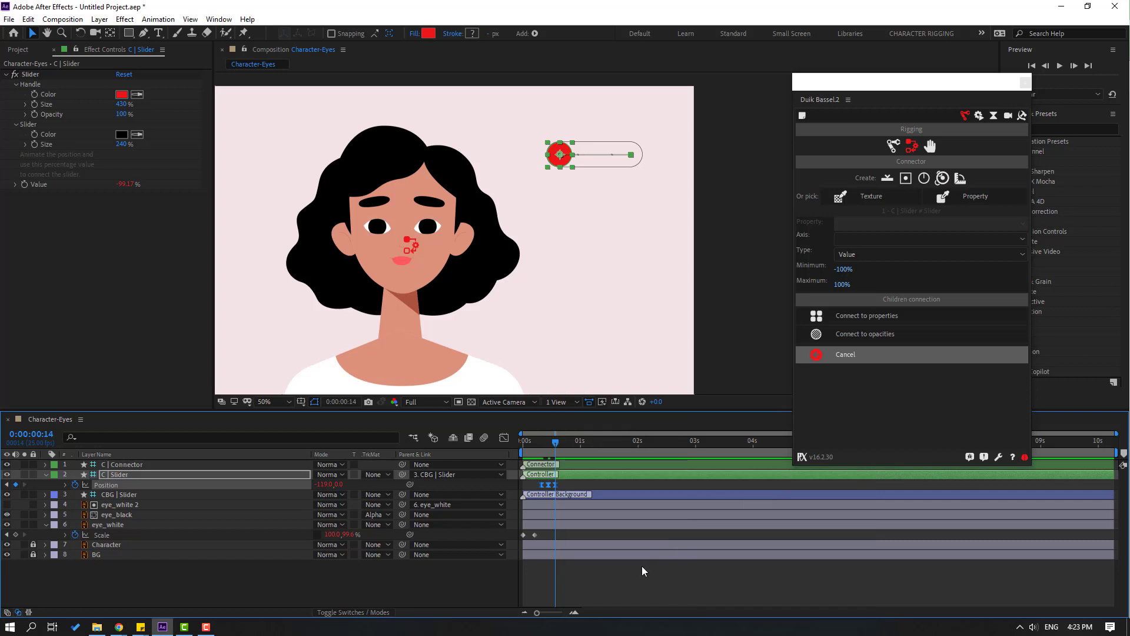
pyautogui.click(642, 569)
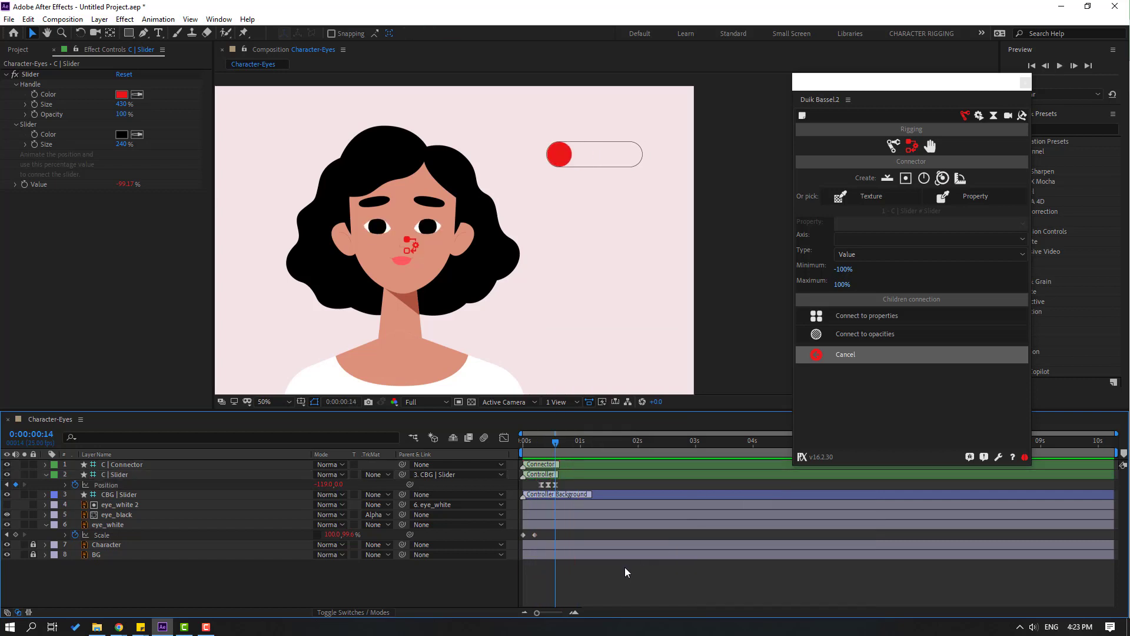
pyautogui.press('space')
pyautogui.press('space')
# Paste copies of the three blink keyframes at 1:16, 2:23 and 4:03, then play back
pyautogui.moveTo(570, 485); pyautogui.dragTo(537, 496)
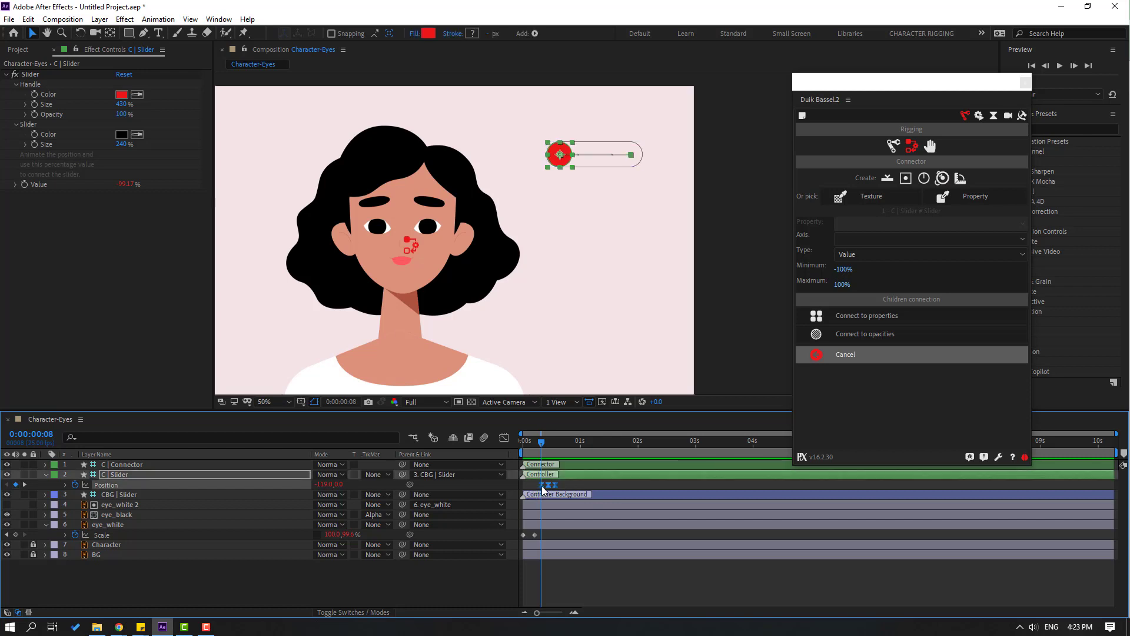
pyautogui.moveTo(603, 447)
pyautogui.mouseDown()
pyautogui.moveTo(626, 447)
pyautogui.moveTo(617, 448)
pyautogui.mouseUp()
pyautogui.hotkey('ctrl', 'v')
pyautogui.click(691, 447)
pyautogui.hotkey('ctrl', 'v')
pyautogui.moveTo(751, 441); pyautogui.dragTo(790, 442)
pyautogui.hotkey('ctrl', 'v')
pyautogui.press('space')
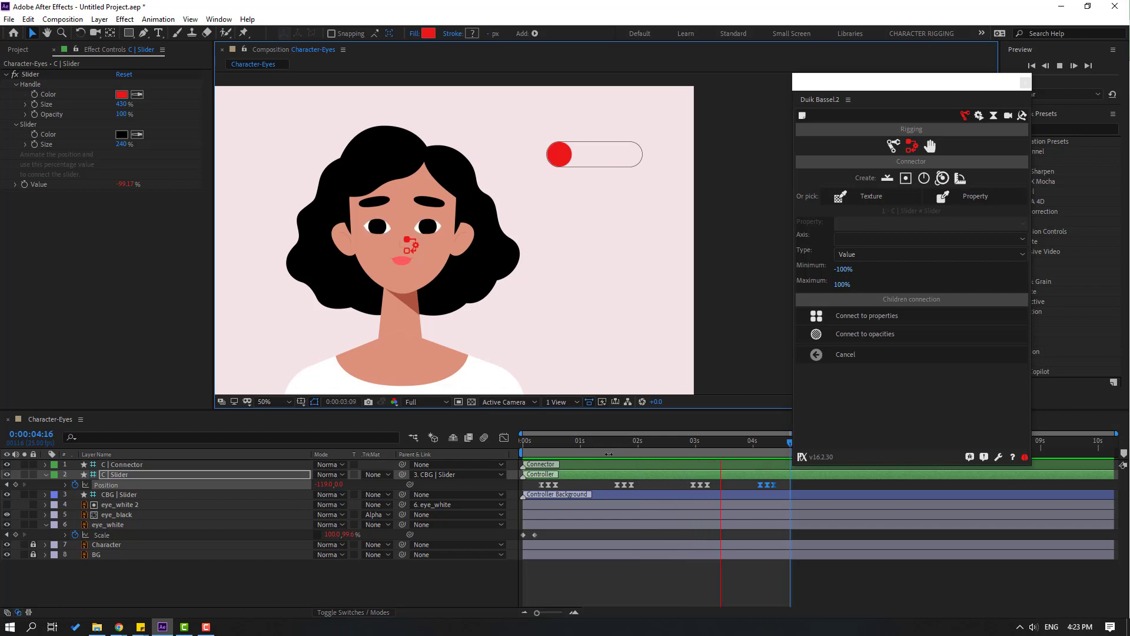
# Keyframe eye_black Position at 0:07 and shift the pupils right at 0:09
pyautogui.press('space')
pyautogui.scroll(2, 366, 203)
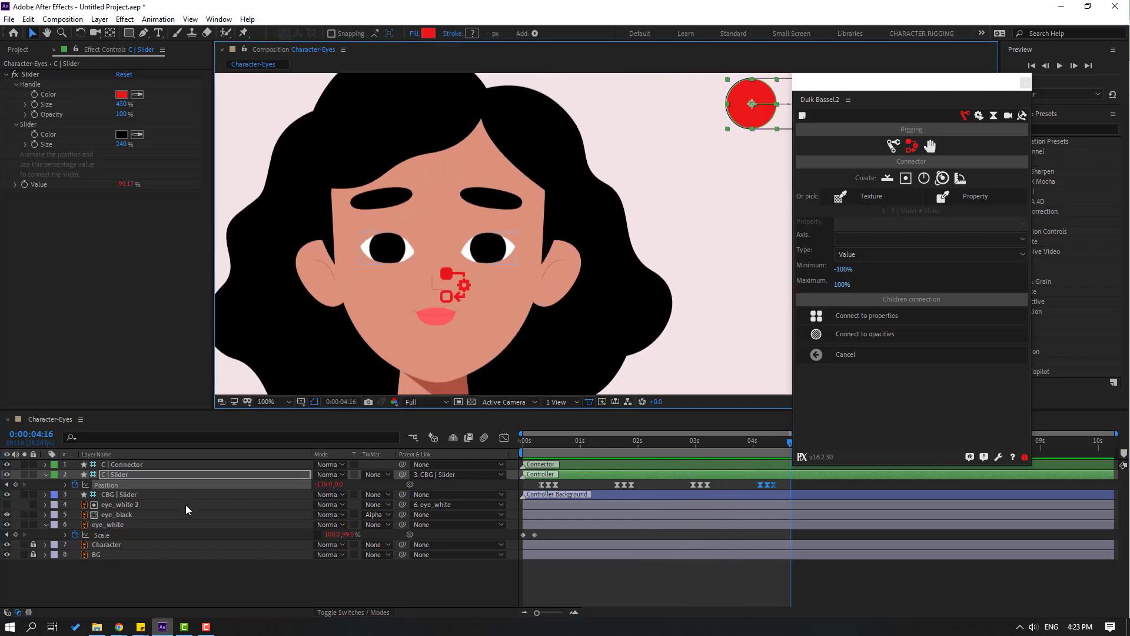
pyautogui.click(109, 516)
pyautogui.scroll(1, 624, 243)
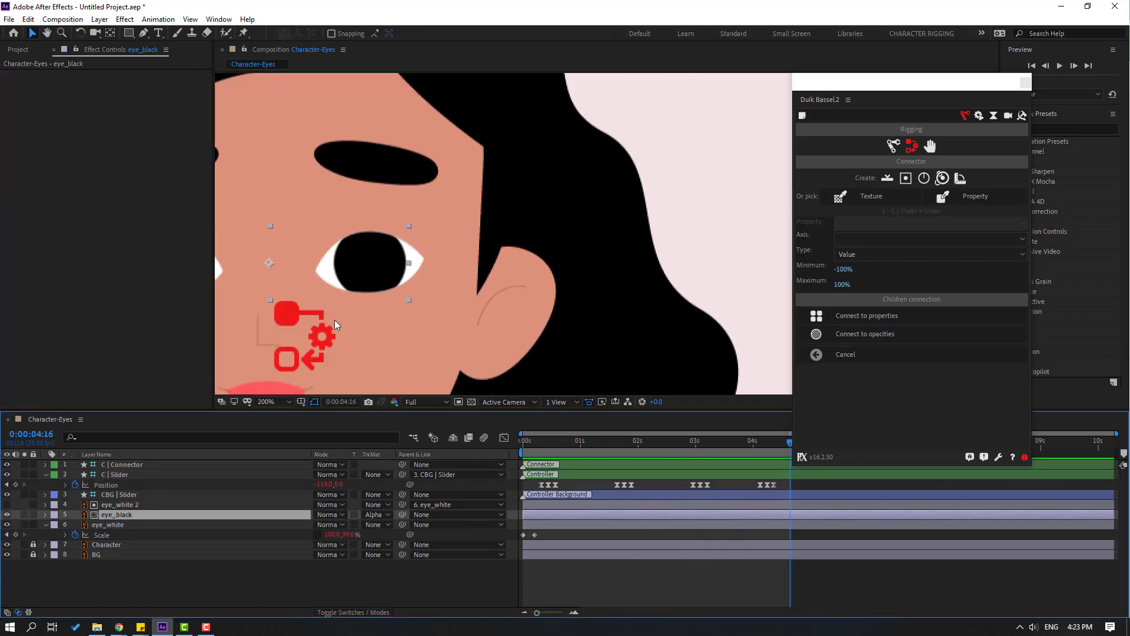
pyautogui.hscroll(-4, 573, 354)
pyautogui.moveTo(569, 438); pyautogui.dragTo(541, 445)
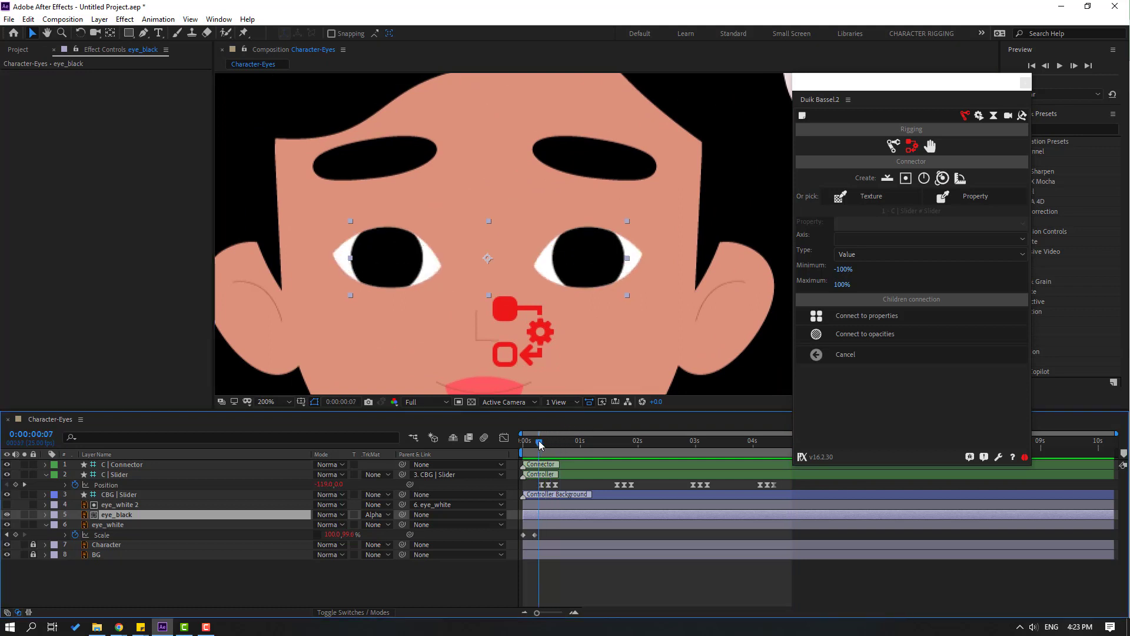
pyautogui.press('p')
pyautogui.click(75, 525)
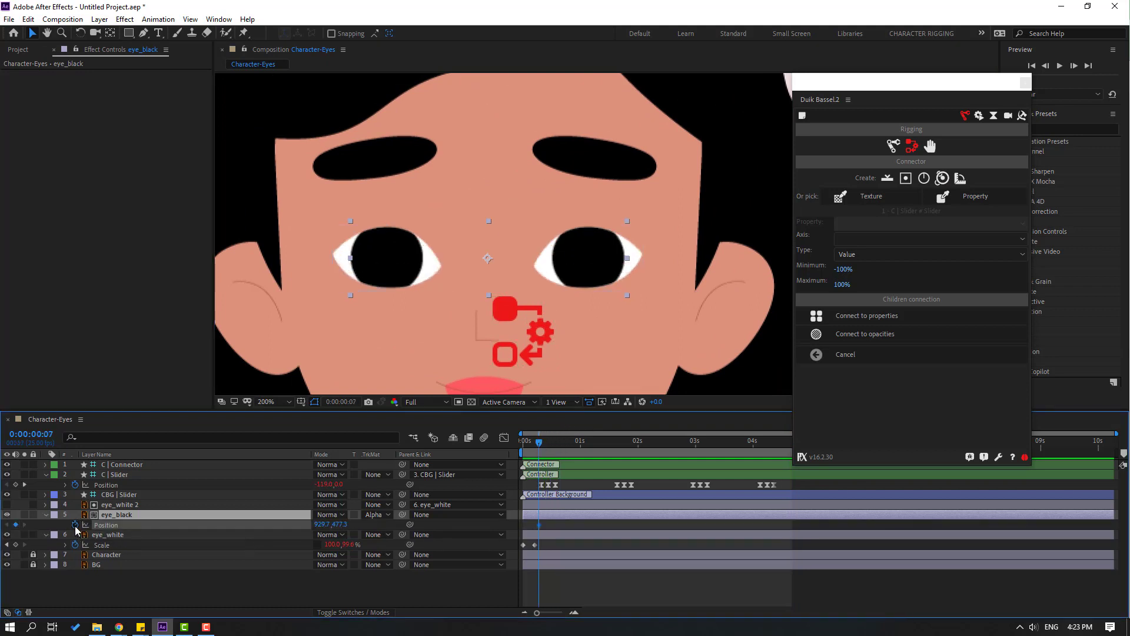
pyautogui.press('pagedown')
pyautogui.press('pagedown')
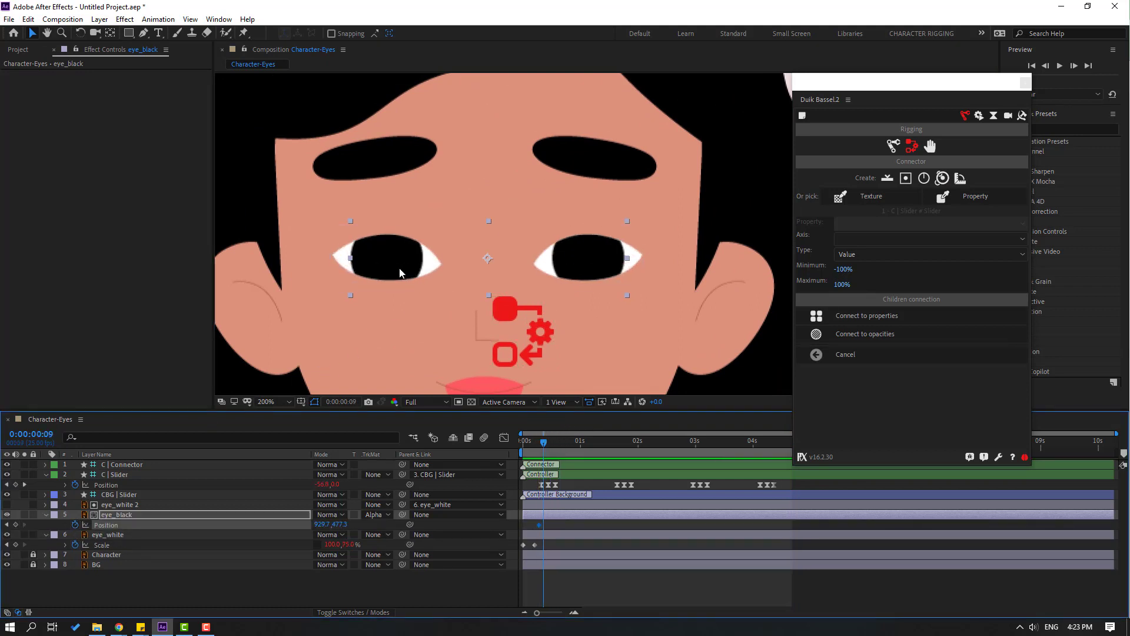
pyautogui.moveTo(391, 263); pyautogui.dragTo(418, 268)
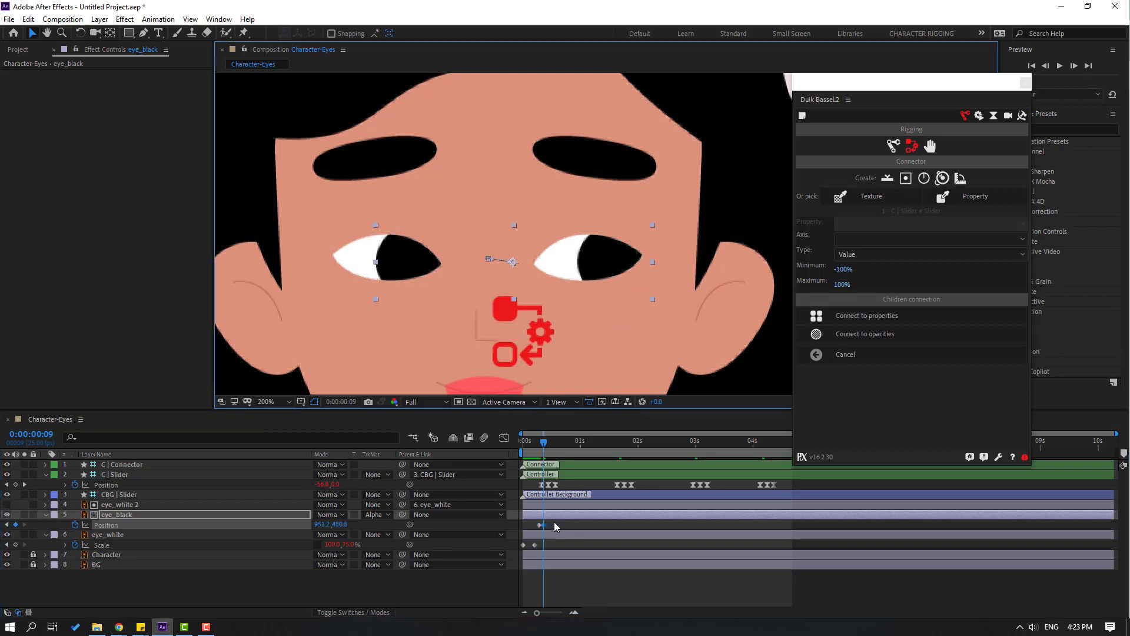
# Retime the pupil keys two frames later and add a hold keyframe at 1:14
pyautogui.moveTo(543, 525); pyautogui.dragTo(549, 525)
pyautogui.press(',')
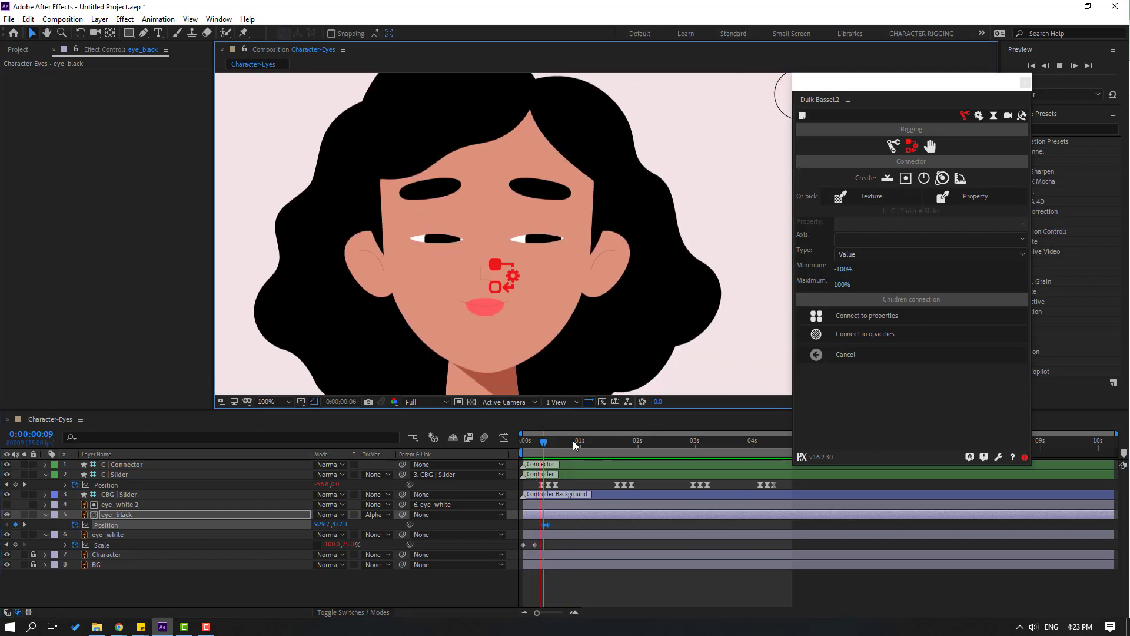
pyautogui.moveTo(600, 446); pyautogui.dragTo(613, 450)
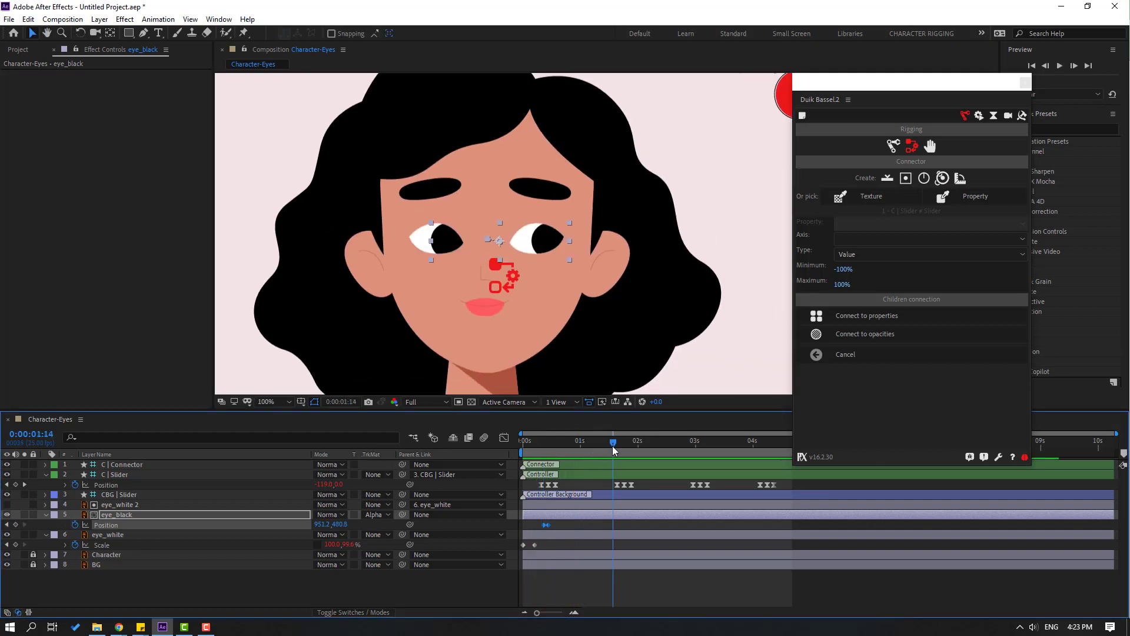
pyautogui.click(16, 524)
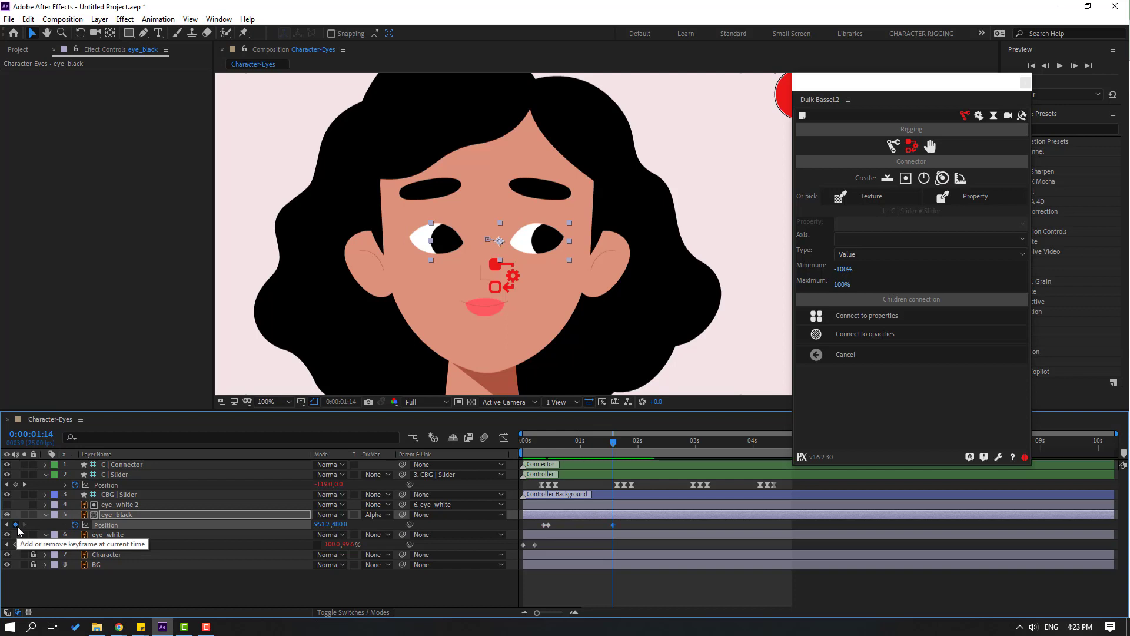
pyautogui.press('pagedown')
pyautogui.press('pagedown')
pyautogui.scroll(2, 471, 266)
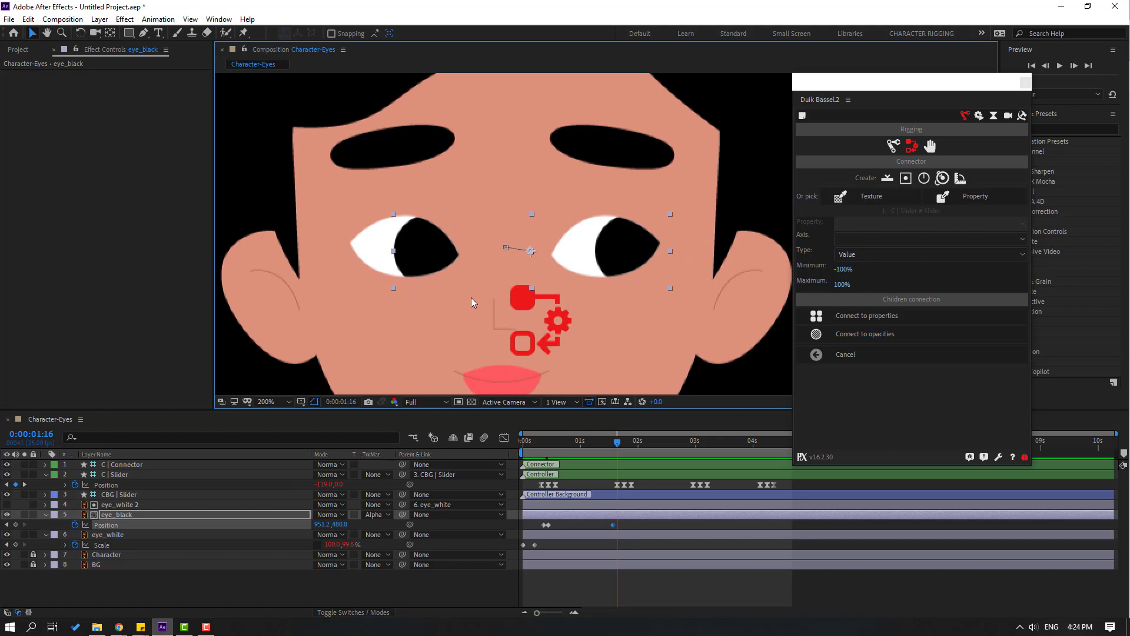
# Move the pupils up-right, retime that keyframe to about 2:01, and review the motion
pyautogui.moveTo(430, 269); pyautogui.dragTo(437, 246)
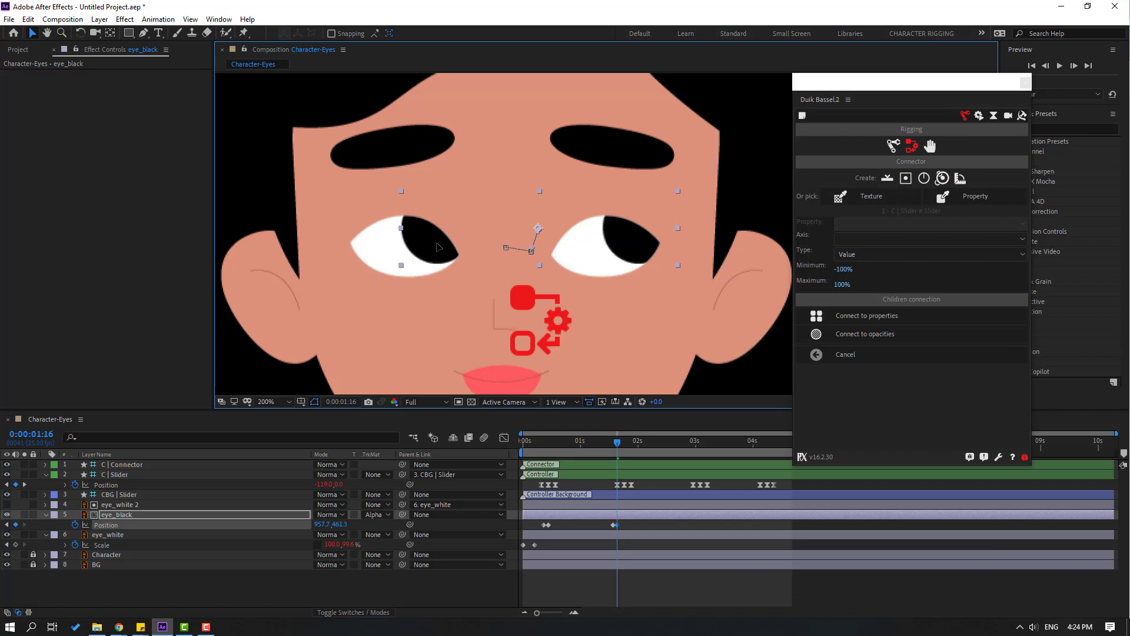
pyautogui.click(616, 525)
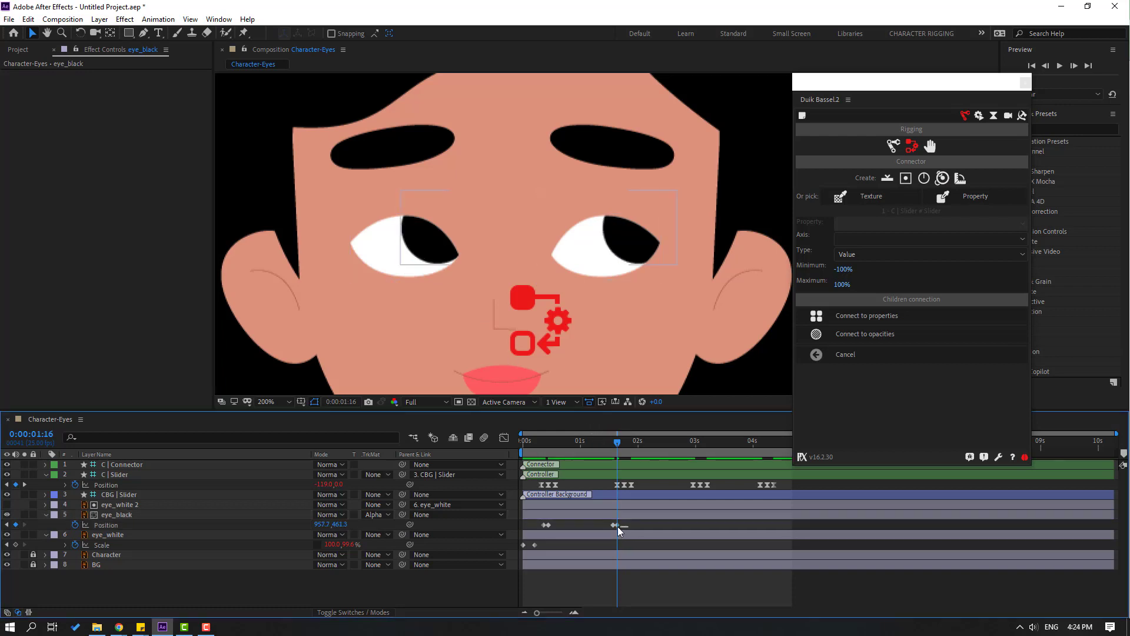
pyautogui.moveTo(619, 526); pyautogui.dragTo(626, 526)
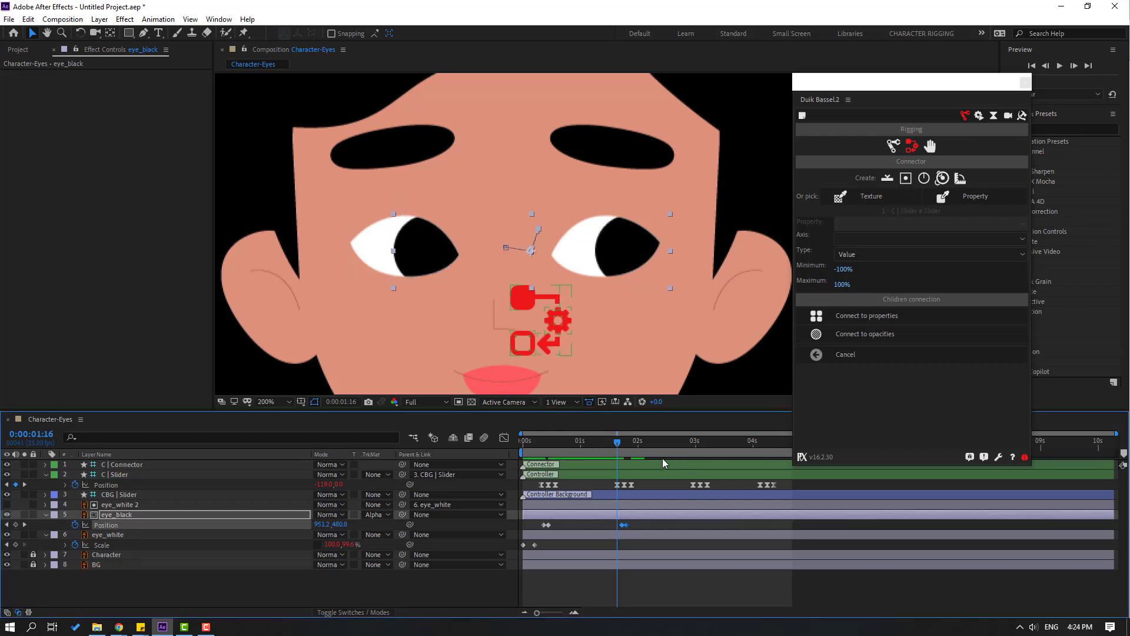
pyautogui.click(640, 442)
pyautogui.moveTo(648, 446); pyautogui.dragTo(694, 456)
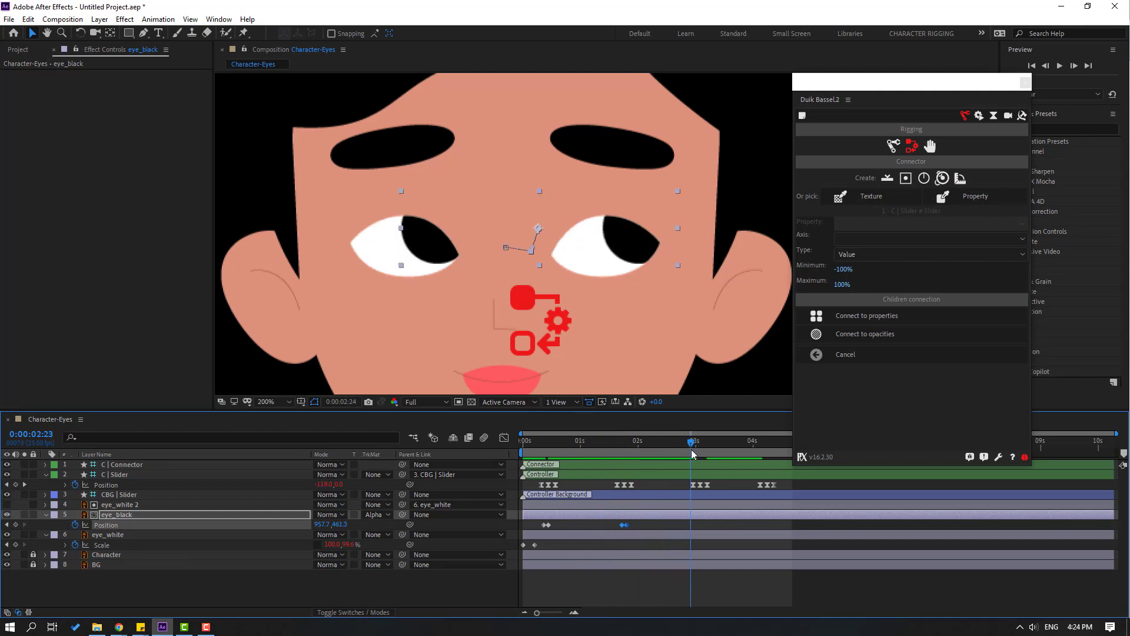
# Add pupil keys at 2:23 looking left and 3:15, then a downward glance retimed to 4:05
pyautogui.click(16, 525)
pyautogui.press('pagedown')
pyautogui.press('pagedown')
pyautogui.moveTo(437, 253); pyautogui.dragTo(408, 275)
pyautogui.moveTo(712, 435); pyautogui.dragTo(730, 439)
pyautogui.click(15, 525)
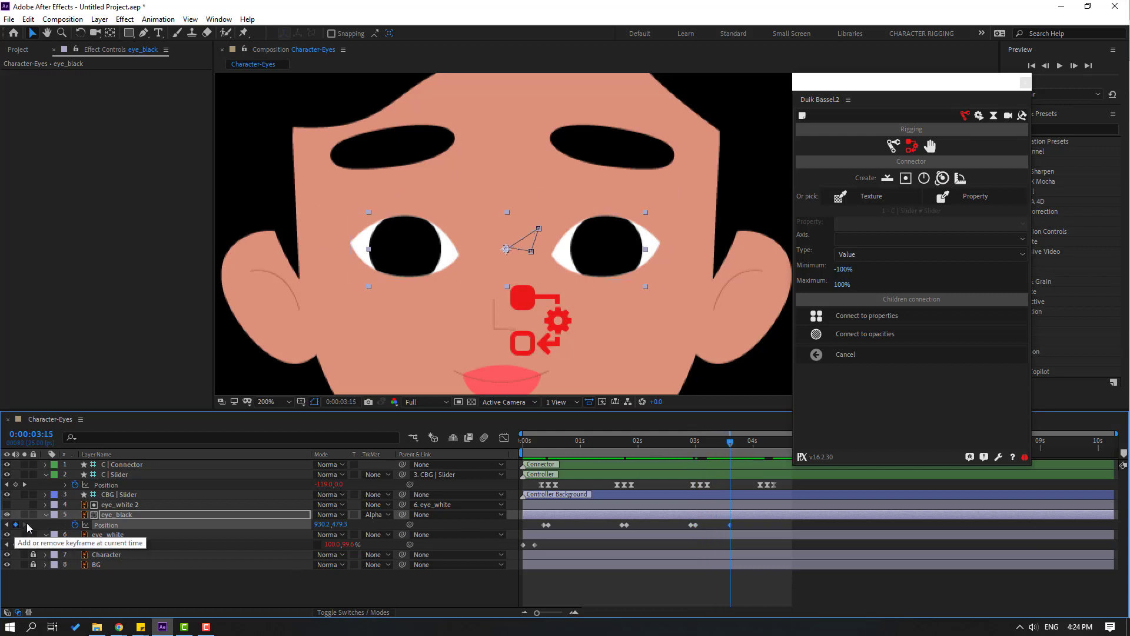
pyautogui.press('pagedown')
pyautogui.press('pagedown')
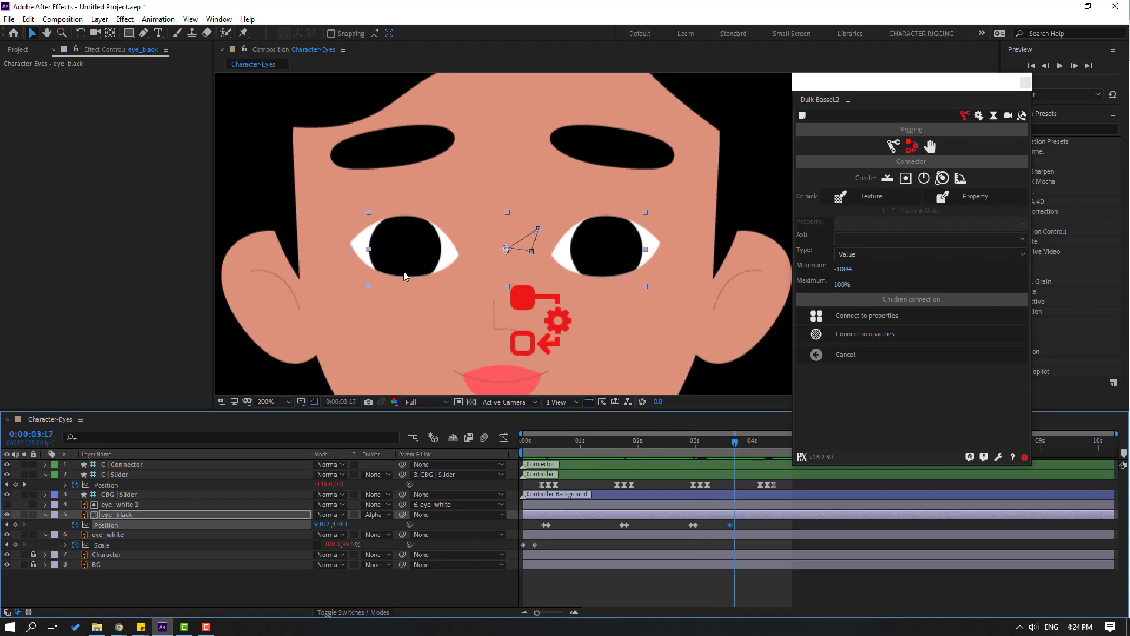
pyautogui.moveTo(404, 271); pyautogui.dragTo(406, 292)
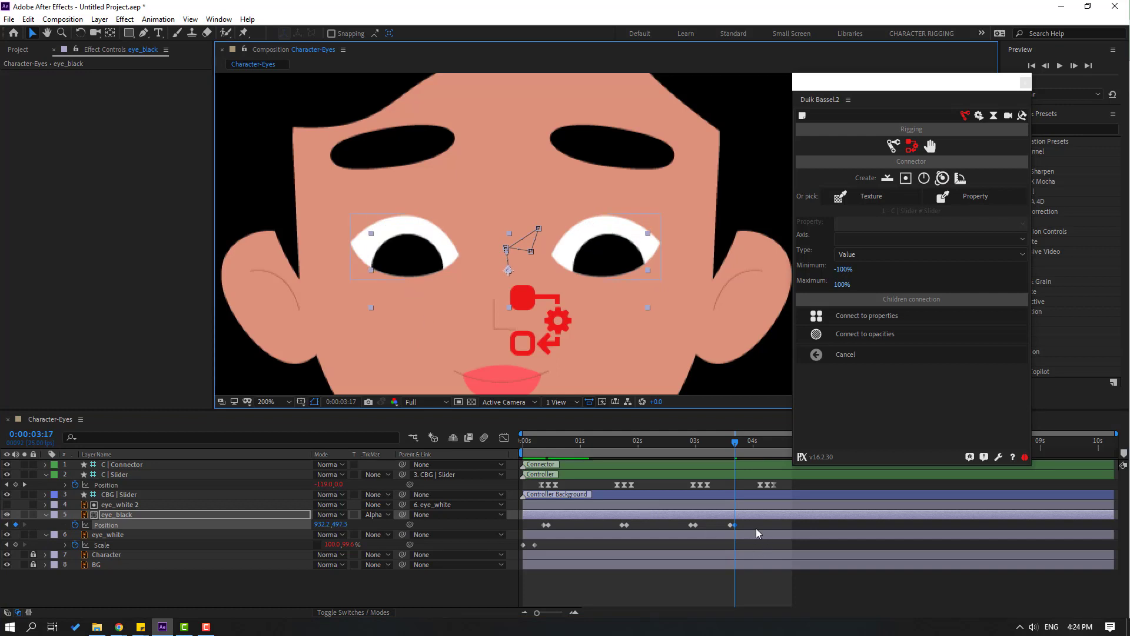
pyautogui.moveTo(732, 525); pyautogui.dragTo(768, 523)
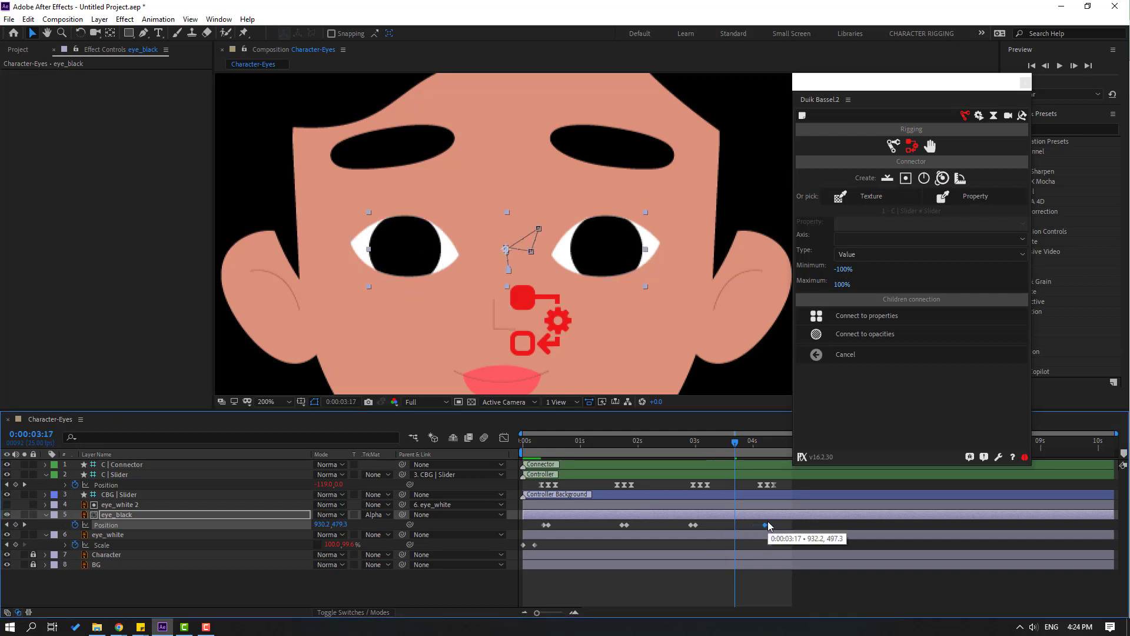
pyautogui.click(699, 525)
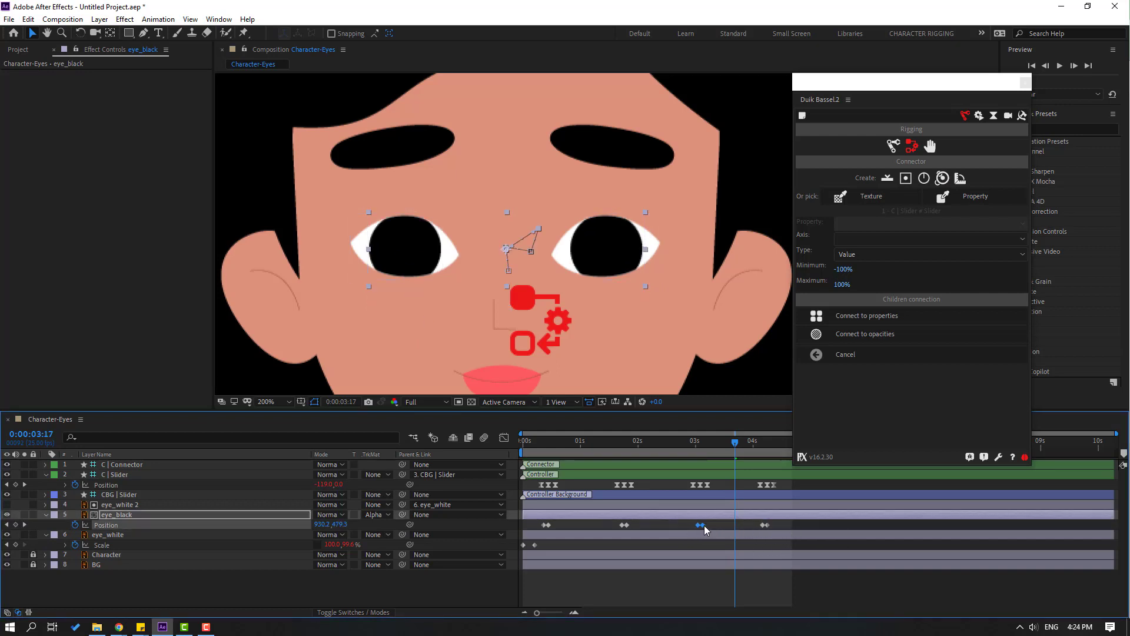